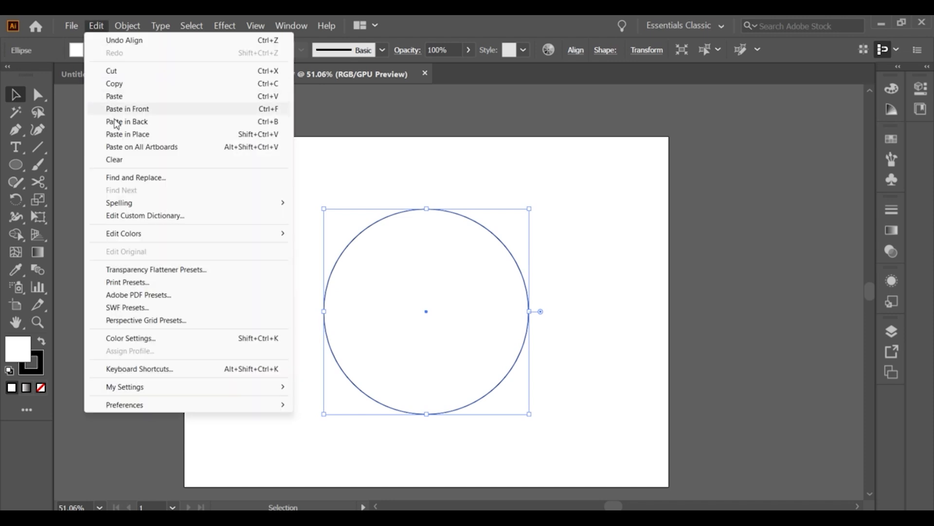
Copy the large circle, paste it in place, and scale the copy down about its centre to form a second concentric ring
{"action": "left_click", "coordinate": [115, 83]}
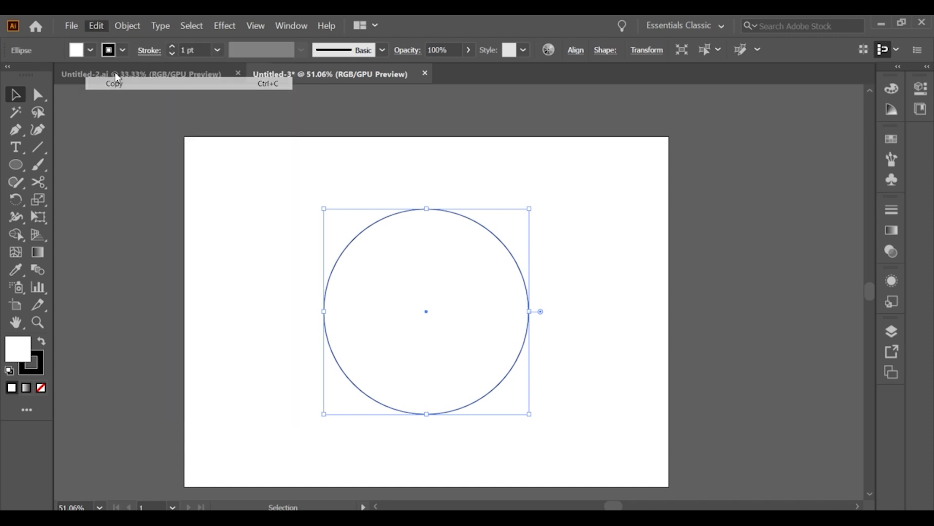
{"action": "left_click", "coordinate": [96, 25]}
{"action": "left_click", "coordinate": [124, 135]}
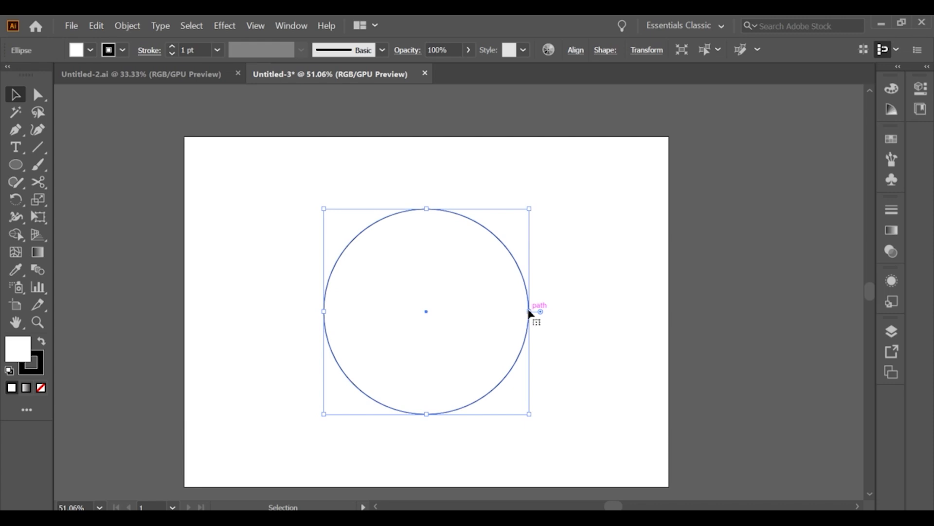
{"action": "left_click_drag", "start_coordinate": [529, 311], "coordinate": [503, 304]}
{"action": "key", "text": "ctrl+z"}
{"action": "left_click_drag", "start_coordinate": [529, 311], "coordinate": [505, 309]}
{"action": "left_click", "coordinate": [562, 287]}
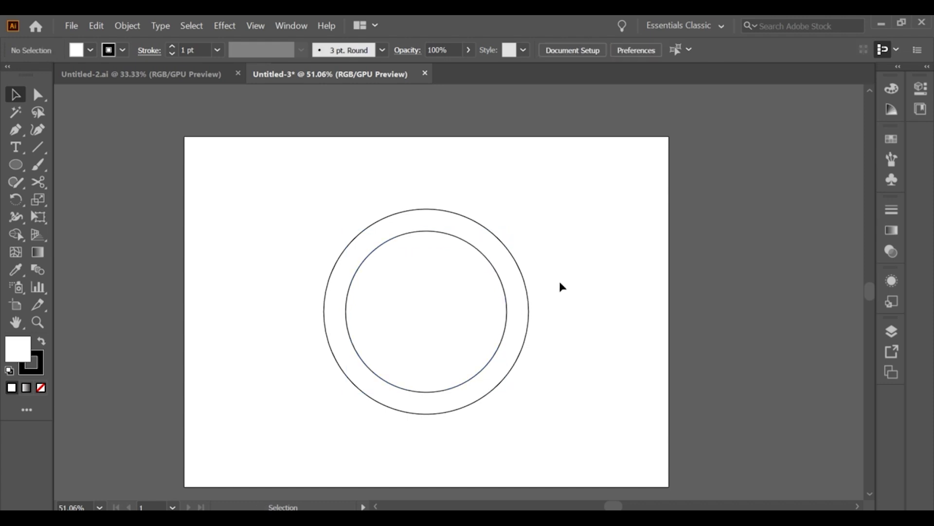
Duplicate the inner circle in place and scale the copy down about its centre to make a third concentric circle
{"action": "left_click", "coordinate": [502, 288]}
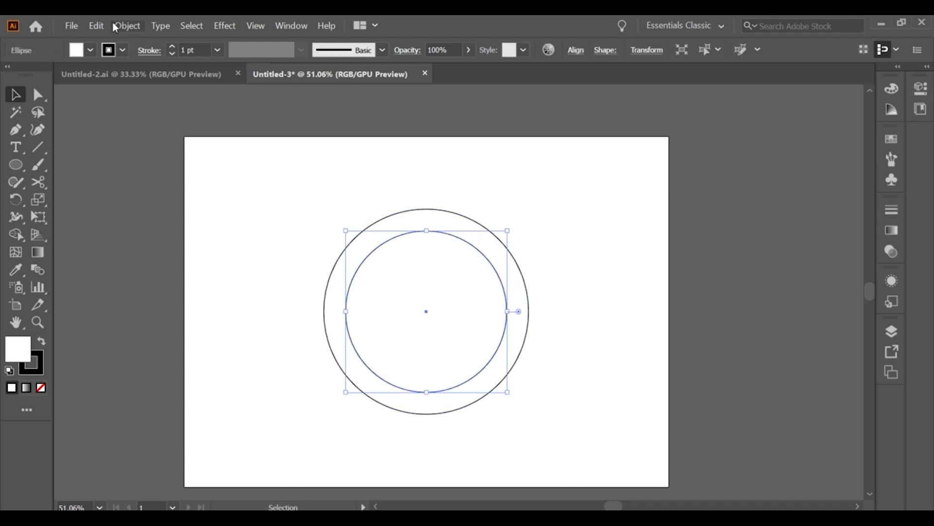
{"action": "left_click", "coordinate": [97, 25]}
{"action": "left_click", "coordinate": [115, 83]}
{"action": "left_click", "coordinate": [97, 26]}
{"action": "left_click", "coordinate": [124, 135]}
{"action": "key", "text": "ctrl+shift+a"}
{"action": "left_click", "coordinate": [507, 316]}
{"action": "left_click_drag", "start_coordinate": [506, 312], "coordinate": [490, 312]}
{"action": "left_click", "coordinate": [577, 275]}
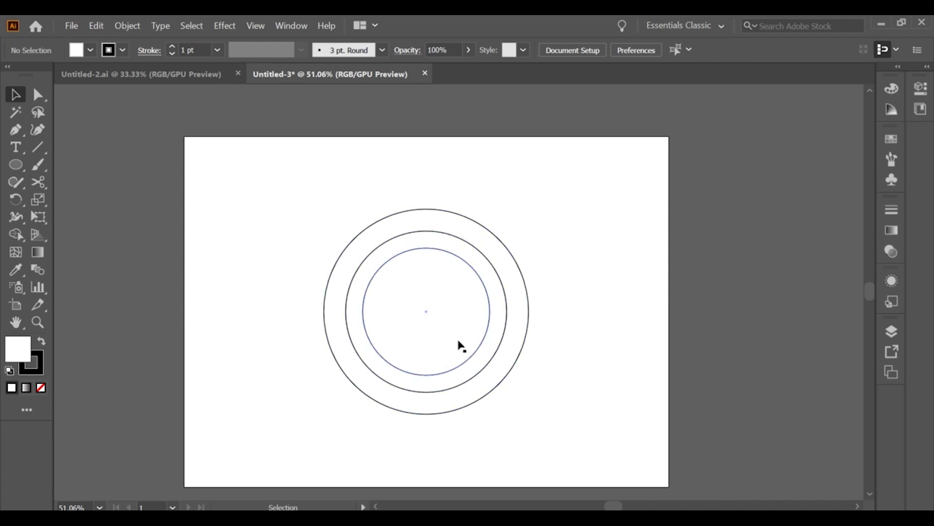
Shrink the innermost circle slightly about its centre to even out the ring spacing
{"action": "left_click", "coordinate": [488, 300]}
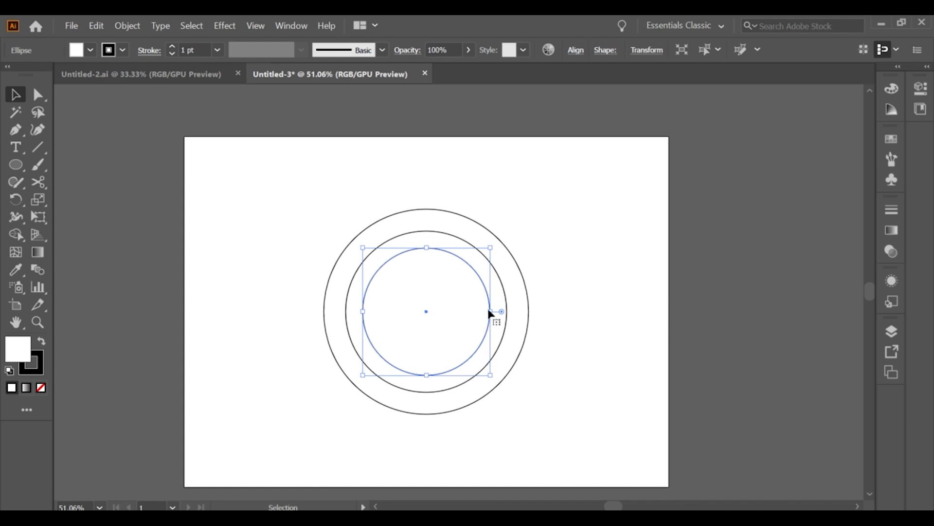
{"action": "left_click_drag", "start_coordinate": [490, 311], "coordinate": [486, 311]}
{"action": "left_click", "coordinate": [585, 292]}
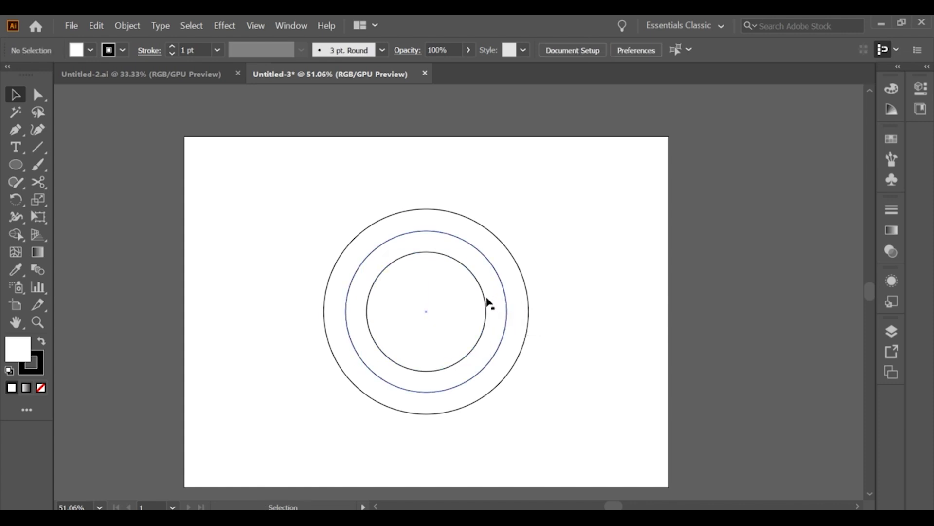
Duplicate the third circle in place and scale the copy down about its centre to make a fourth concentric circle
{"action": "left_click", "coordinate": [484, 305]}
{"action": "left_click", "coordinate": [98, 27]}
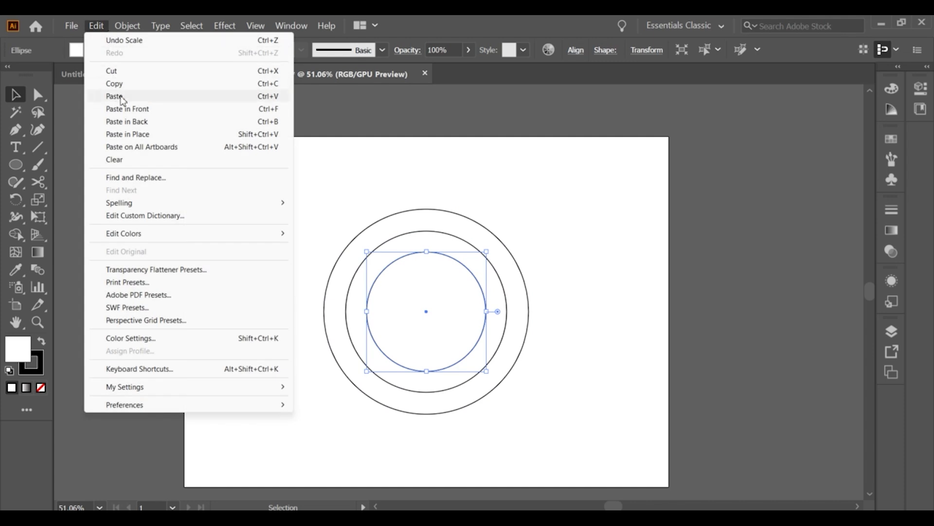
{"action": "left_click", "coordinate": [114, 84]}
{"action": "left_click", "coordinate": [94, 26]}
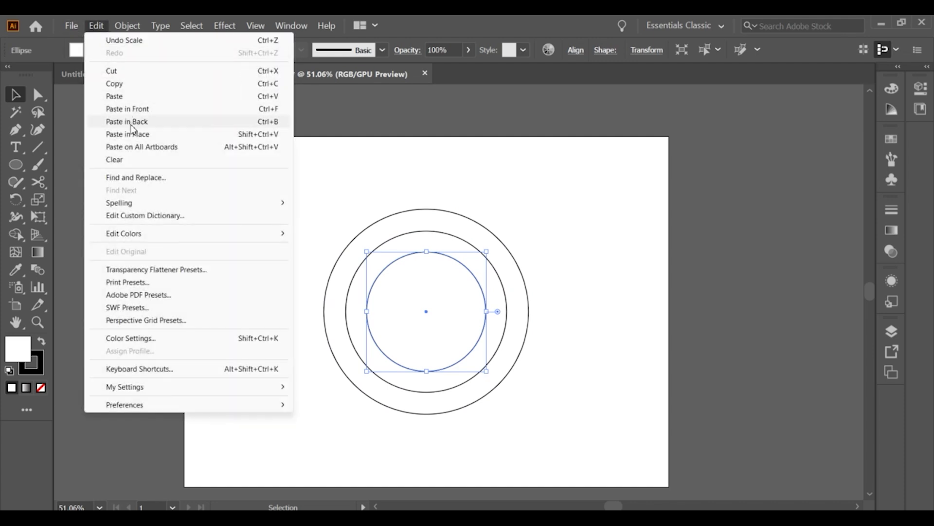
{"action": "left_click", "coordinate": [127, 134]}
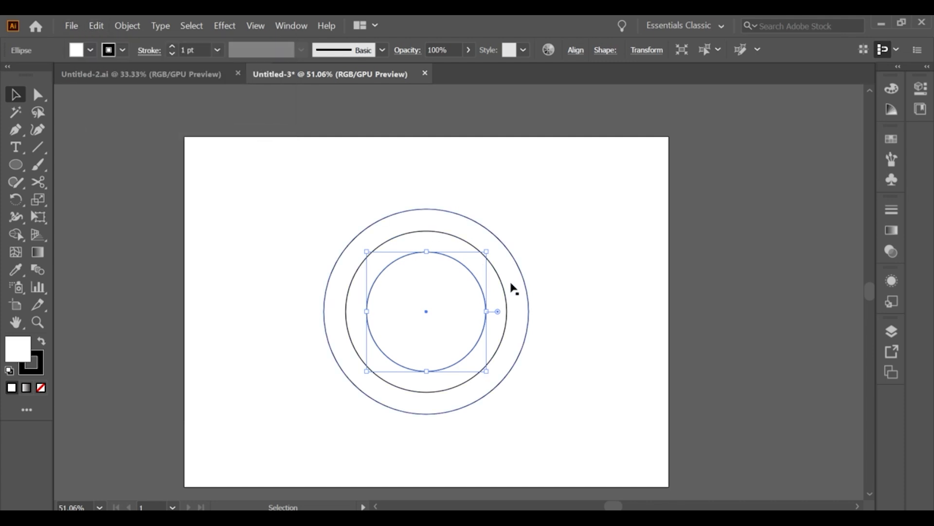
{"action": "left_click_drag", "start_coordinate": [486, 311], "coordinate": [469, 314]}
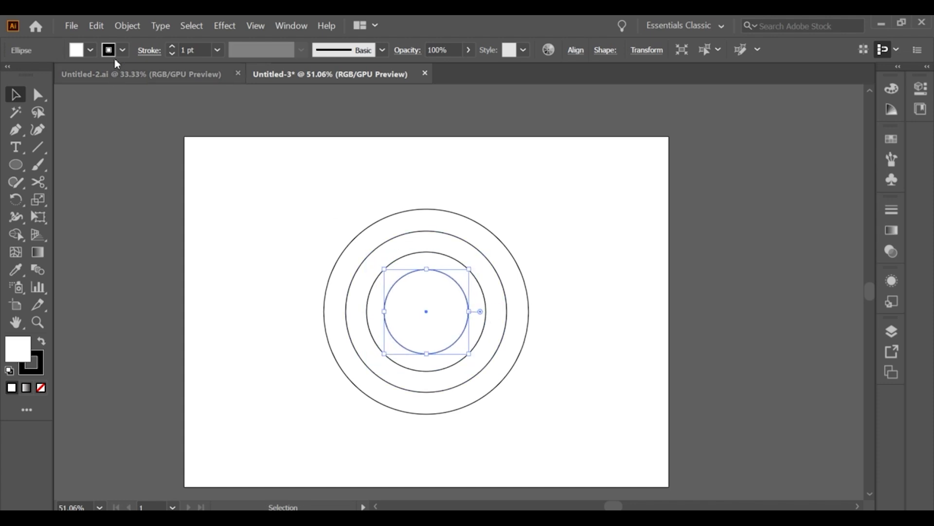
Duplicate the fourth circle in place and scale the copy down about its centre to make the smallest, fifth circle
{"action": "left_click", "coordinate": [95, 27]}
{"action": "left_click", "coordinate": [117, 84]}
{"action": "left_click", "coordinate": [96, 26]}
{"action": "left_click", "coordinate": [136, 136]}
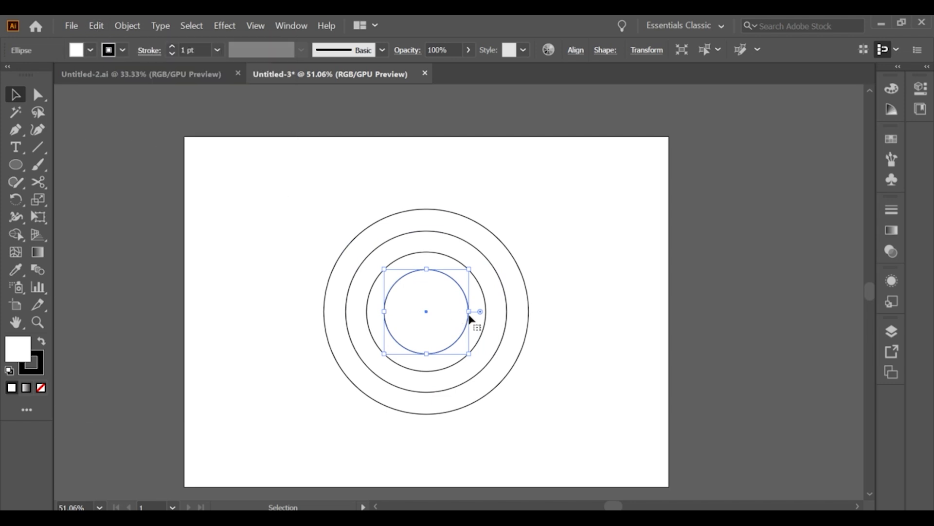
{"action": "left_click_drag", "start_coordinate": [469, 314], "coordinate": [450, 316]}
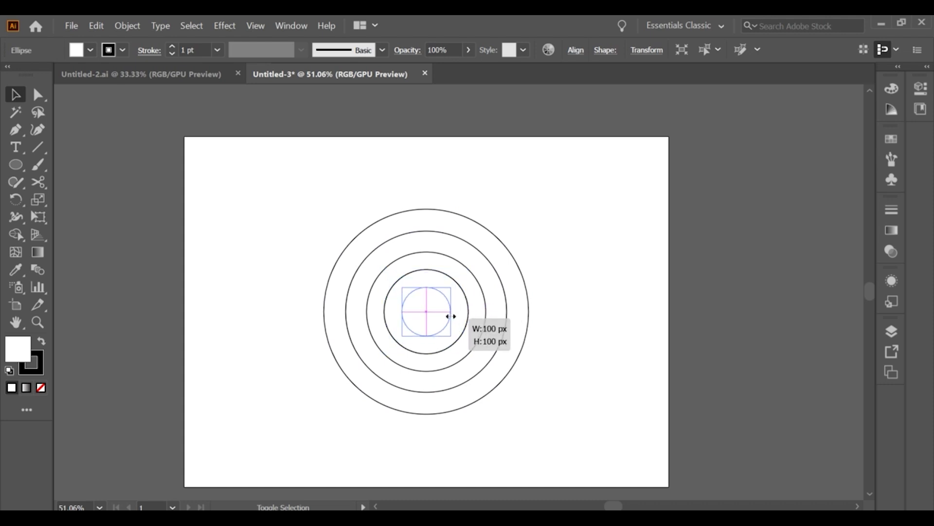
{"action": "left_click_drag", "start_coordinate": [451, 316], "coordinate": [448, 317]}
{"action": "left_click", "coordinate": [599, 318]}
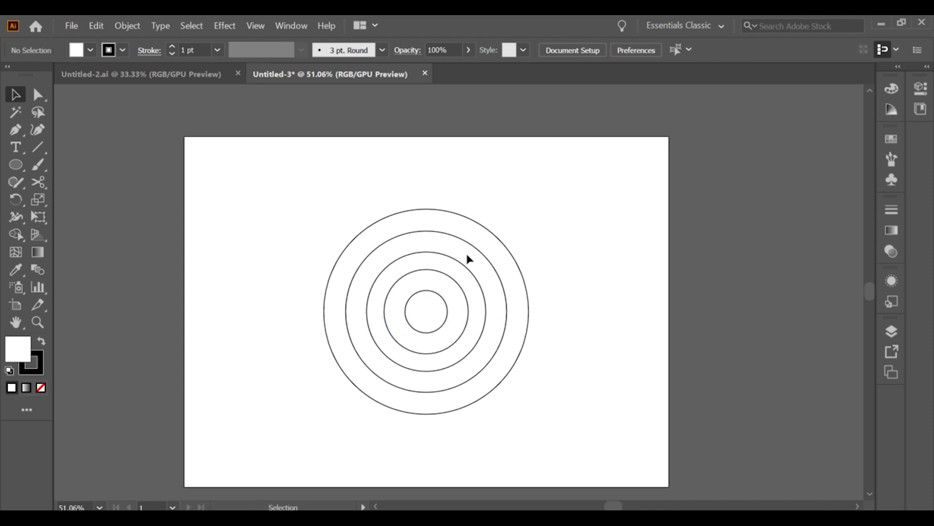
Draw a straight diagonal line with the Pen tool from upper left of the circles through their centre to the lower right
{"action": "left_click", "coordinate": [15, 129]}
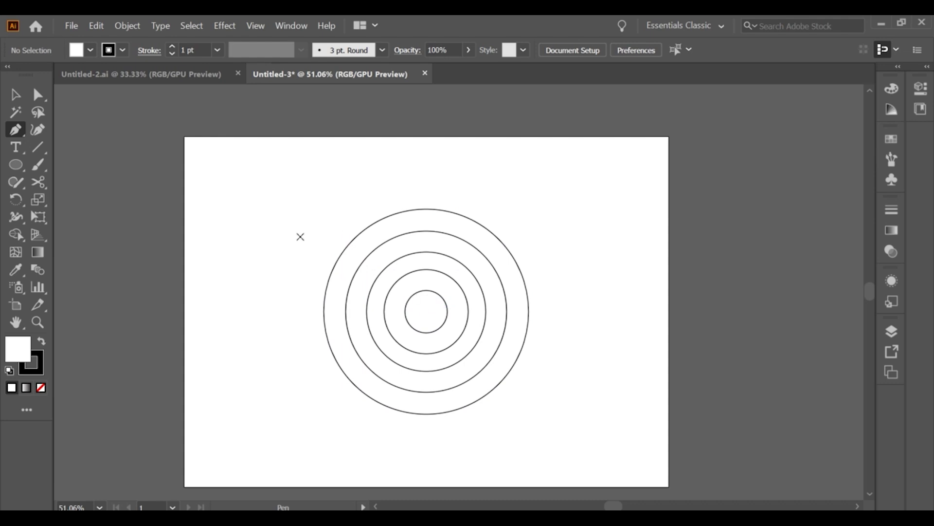
{"action": "left_click", "coordinate": [307, 230]}
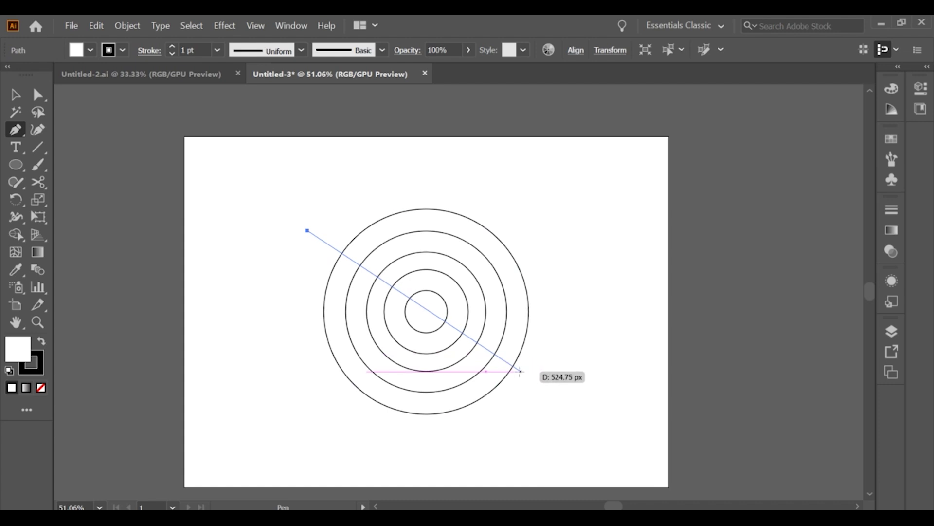
{"action": "left_click", "coordinate": [532, 382]}
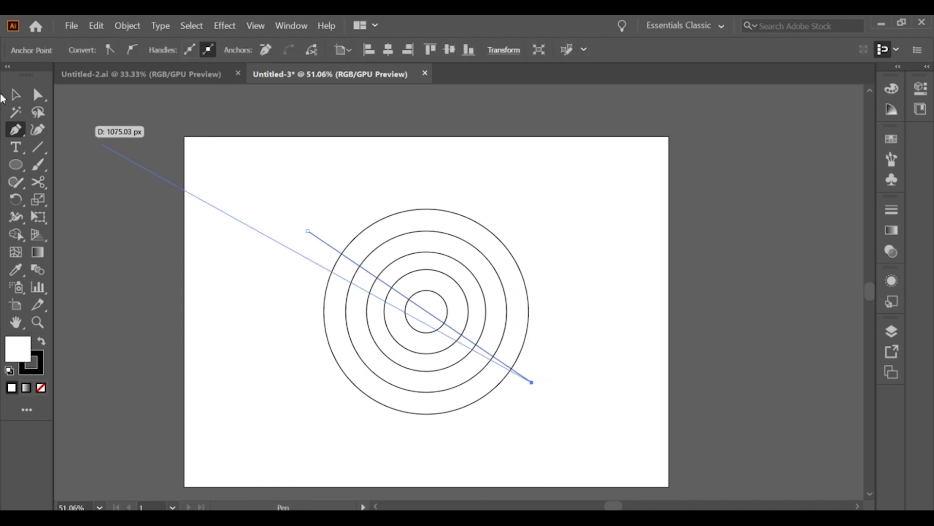
{"action": "key", "text": "v"}
{"action": "left_click", "coordinate": [130, 183]}
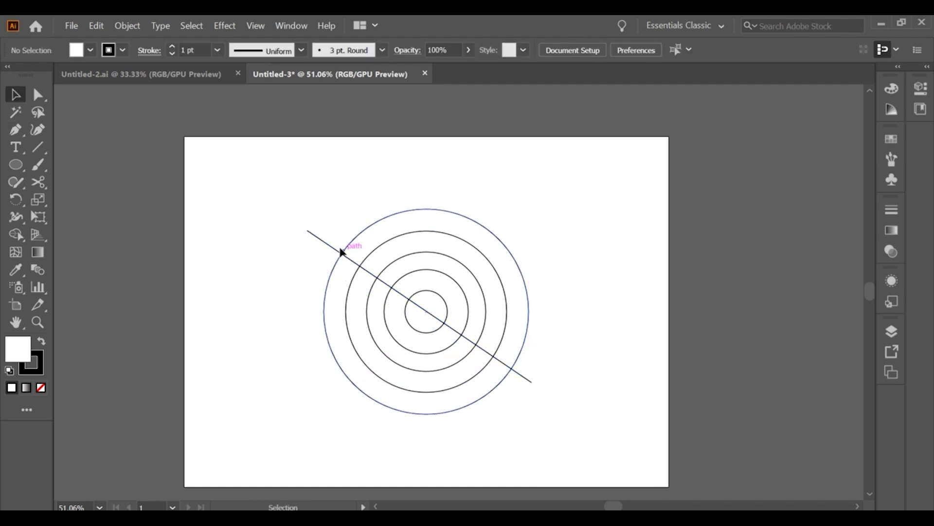
Extend both endpoints of the diagonal line well beyond the outer circle, keeping the line through the common centre
{"action": "left_click", "coordinate": [325, 244]}
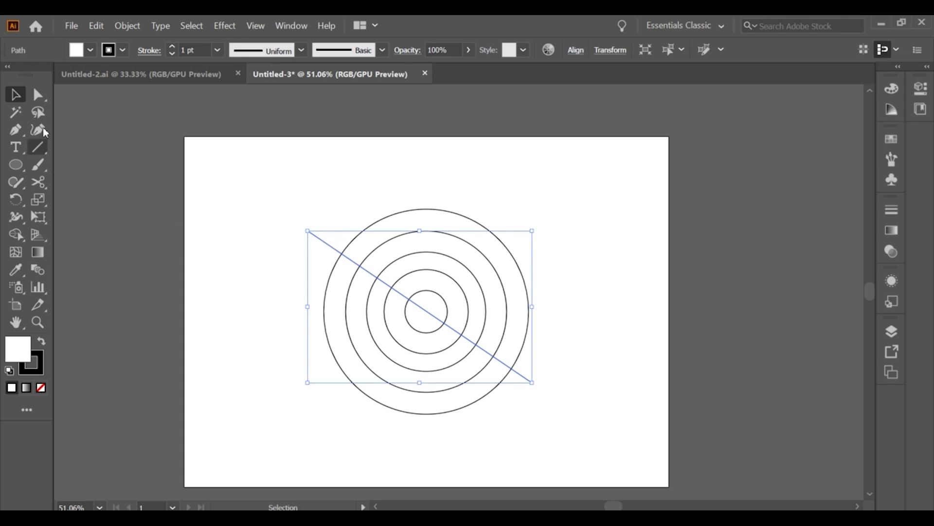
{"action": "left_click", "coordinate": [39, 98]}
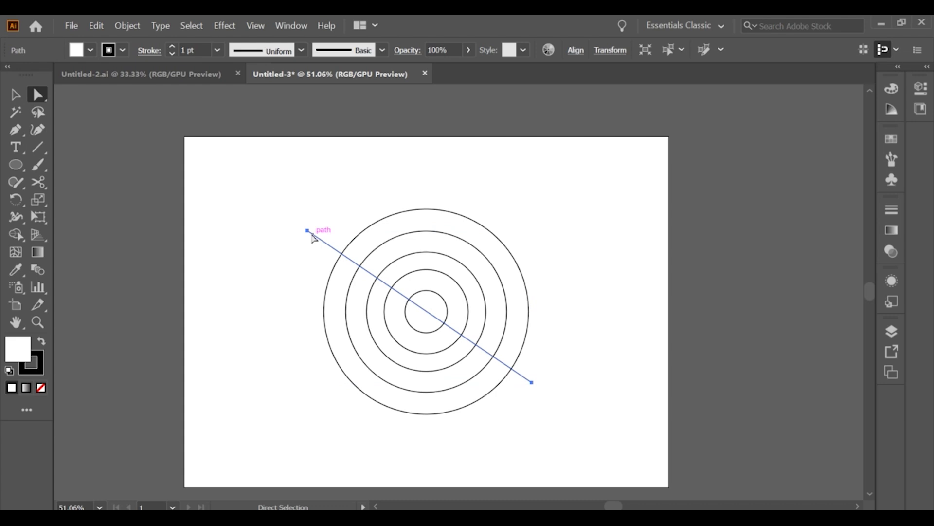
{"action": "left_click_drag", "start_coordinate": [309, 232], "coordinate": [223, 180]}
{"action": "key", "text": "ctrl+z"}
{"action": "left_click_drag", "start_coordinate": [306, 232], "coordinate": [223, 173]}
{"action": "left_click_drag", "start_coordinate": [534, 387], "coordinate": [622, 445]}
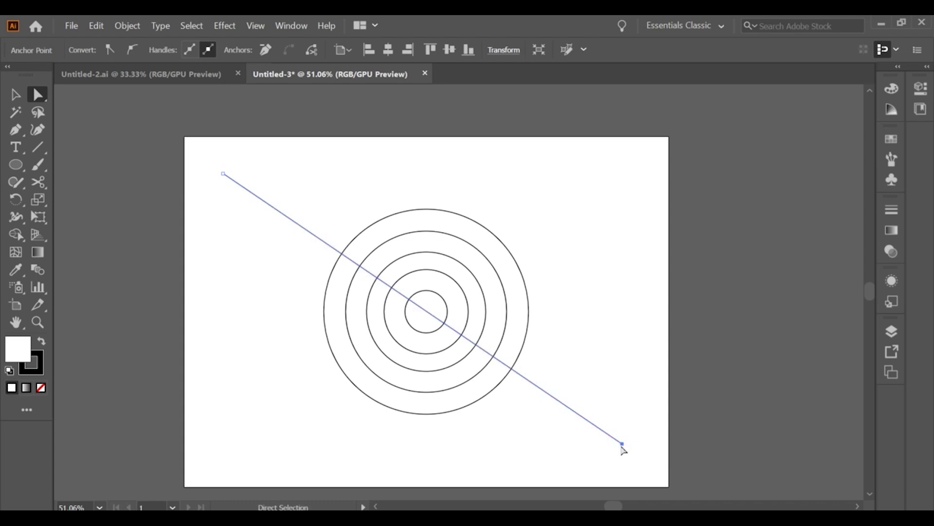
{"action": "left_click", "coordinate": [625, 397]}
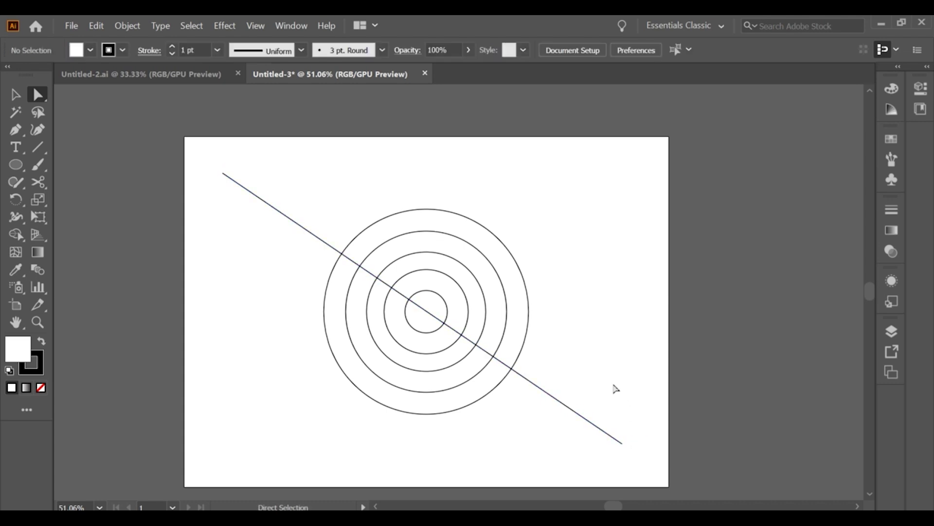
Duplicate the diagonal line about 22 px right and 38 px up so the copy touches the smallest circle's edge
{"action": "left_click", "coordinate": [15, 94]}
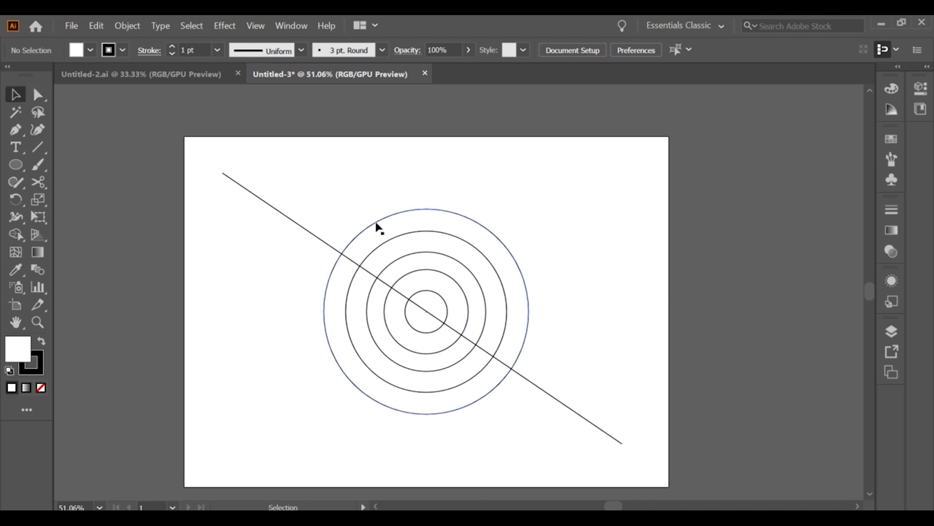
{"action": "left_click_drag", "start_coordinate": [320, 238], "coordinate": [333, 225]}
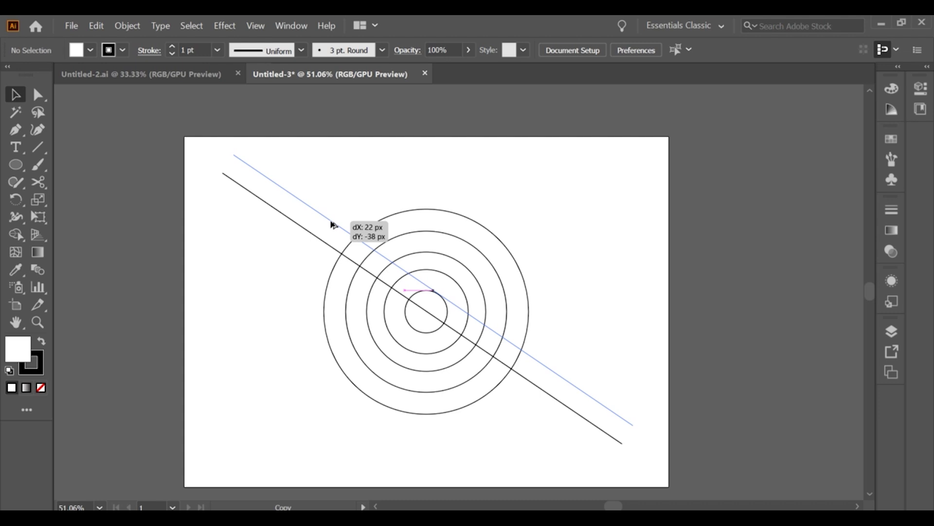
{"action": "left_click_drag", "start_coordinate": [333, 225], "coordinate": [333, 225]}
{"action": "left_click", "coordinate": [364, 189]}
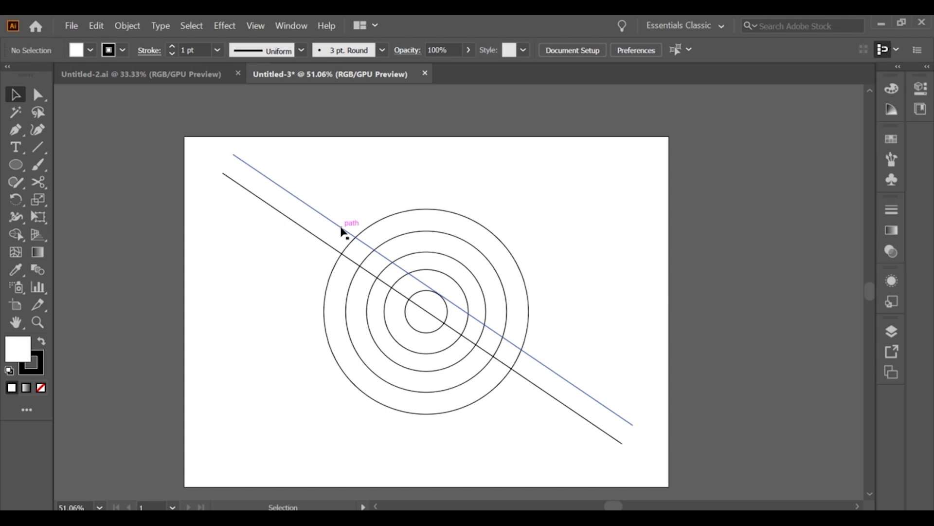
Duplicate the upper diagonal line further up and right so the new copy touches the second-smallest circle's edge
{"action": "left_click_drag", "start_coordinate": [342, 232], "coordinate": [356, 214]}
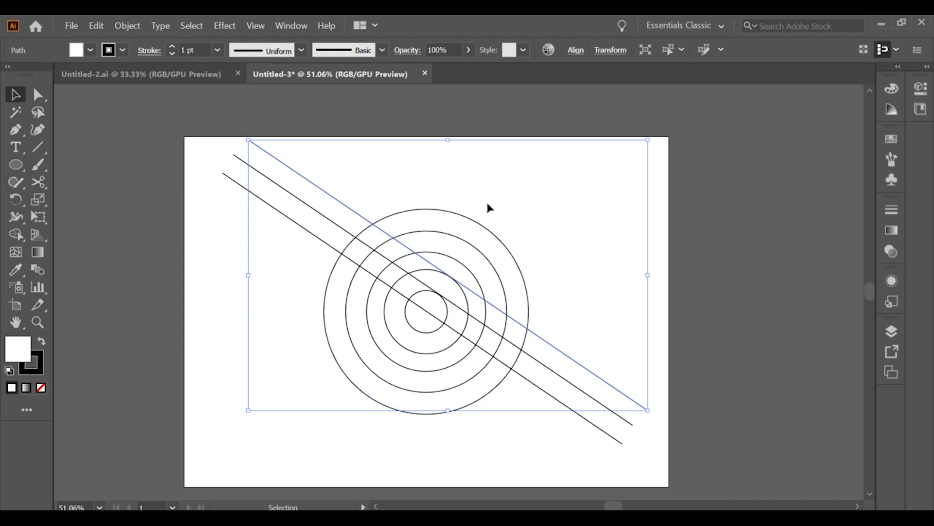
{"action": "left_click", "coordinate": [487, 204]}
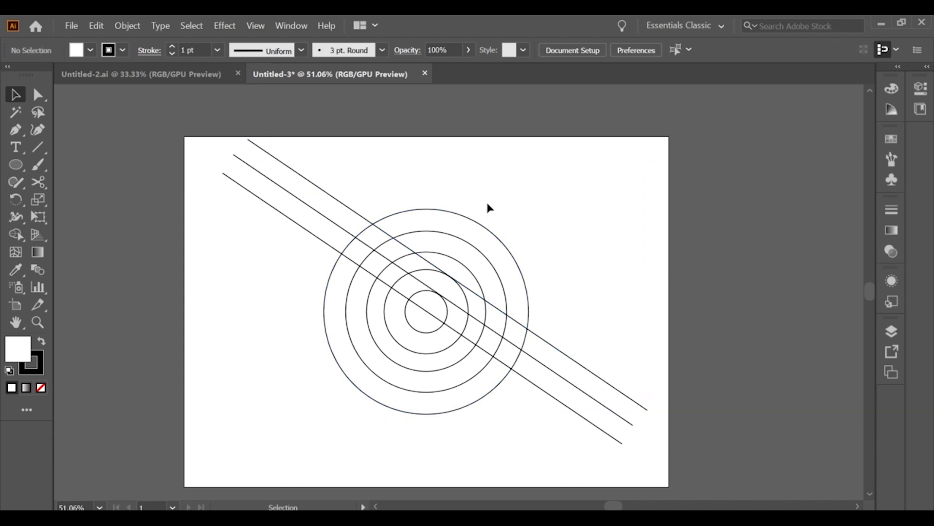
{"action": "key", "text": "alt"}
Draw a steep straight line with the Pen tool from the artboard's upper right through the circles' centre to its lower left
{"action": "left_click", "coordinate": [16, 131]}
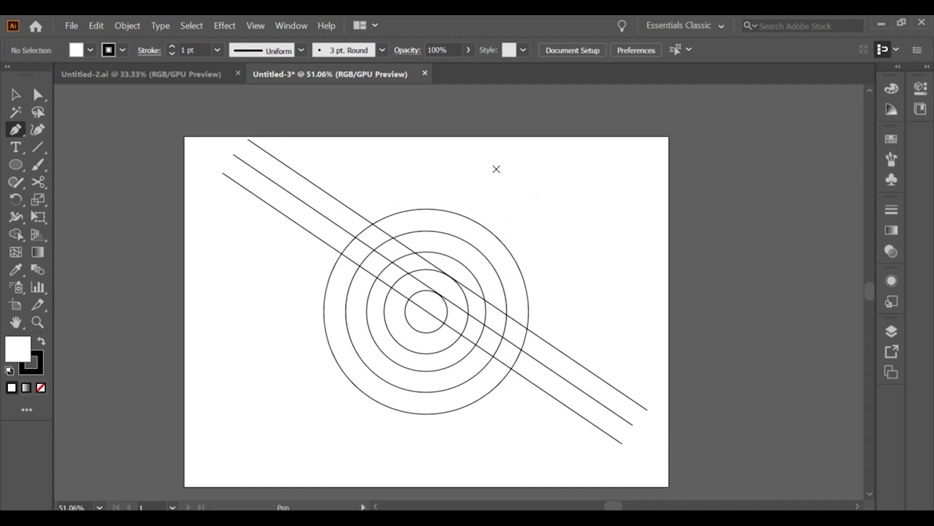
{"action": "left_click", "coordinate": [496, 169]}
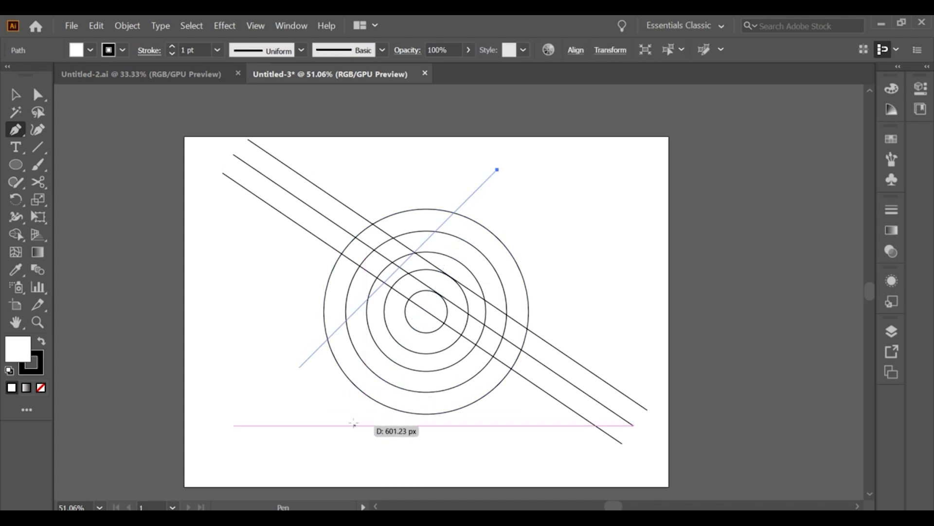
{"action": "left_click", "coordinate": [340, 478]}
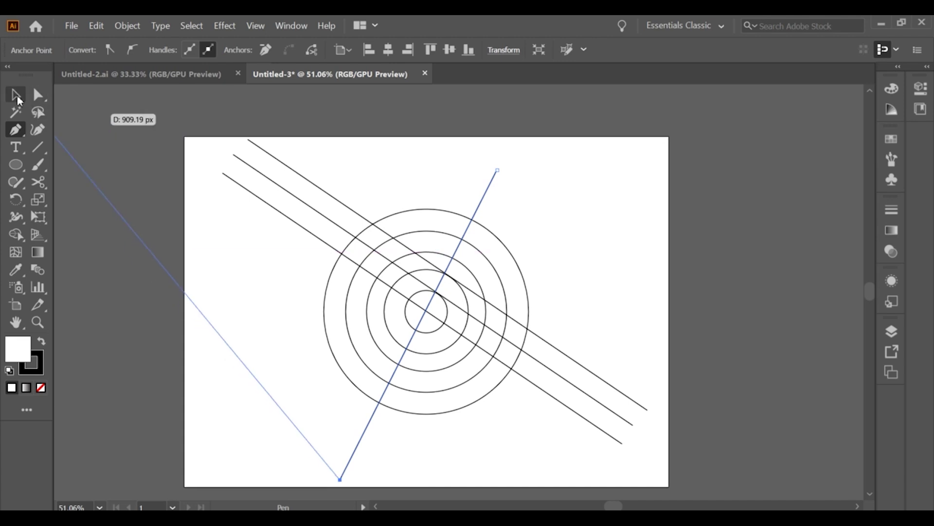
{"action": "left_click", "coordinate": [18, 99]}
{"action": "left_click", "coordinate": [206, 343]}
Draw a steep straight Pen line from the artboard's top, left of the middle, through the circles' centre to the bottom edge
{"action": "left_click_drag", "start_coordinate": [206, 343], "coordinate": [226, 320]}
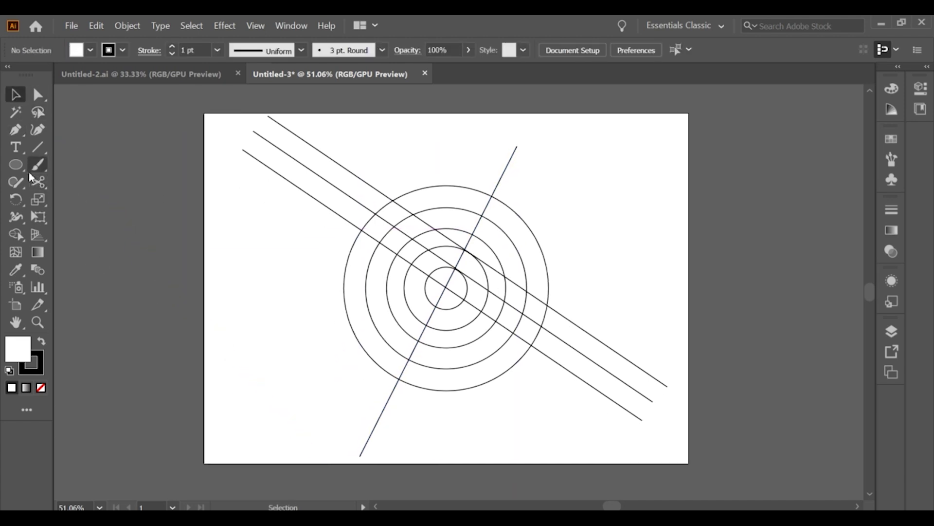
{"action": "left_click", "coordinate": [18, 129]}
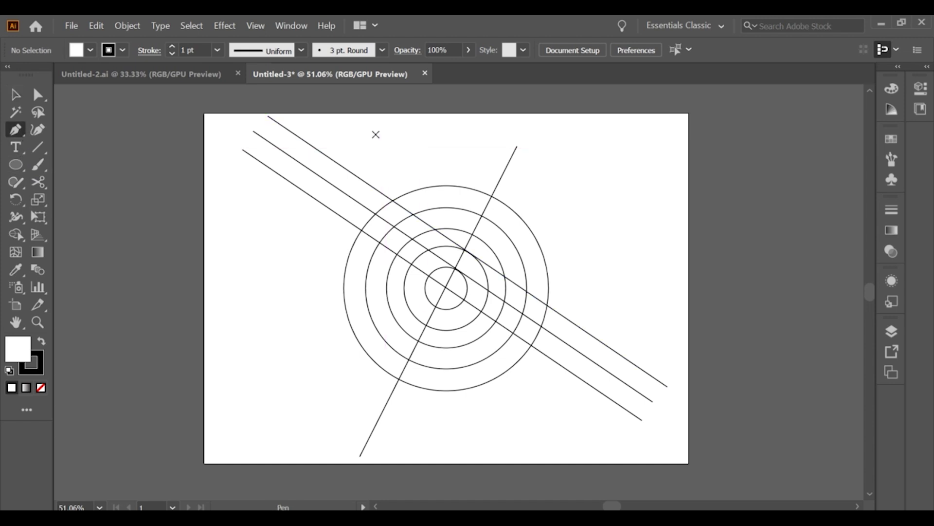
{"action": "left_click", "coordinate": [373, 122]}
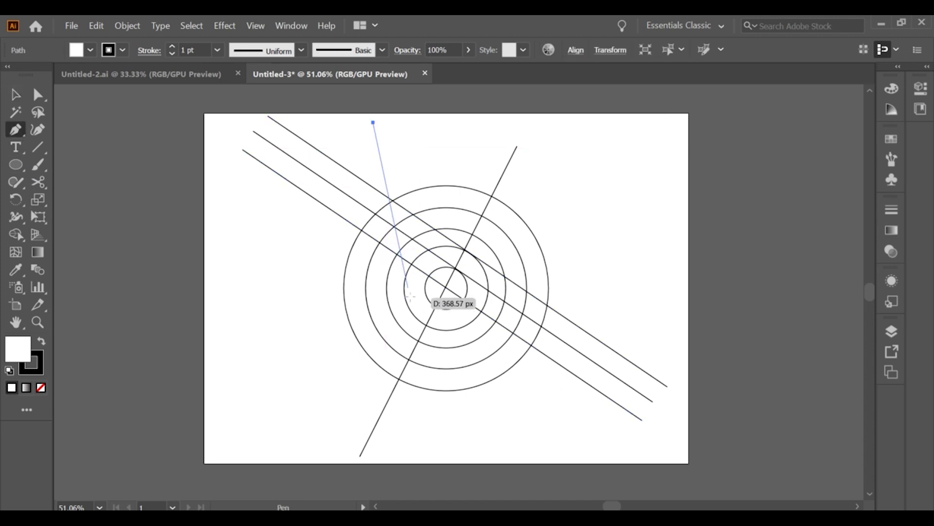
{"action": "key", "text": "ctrl+z"}
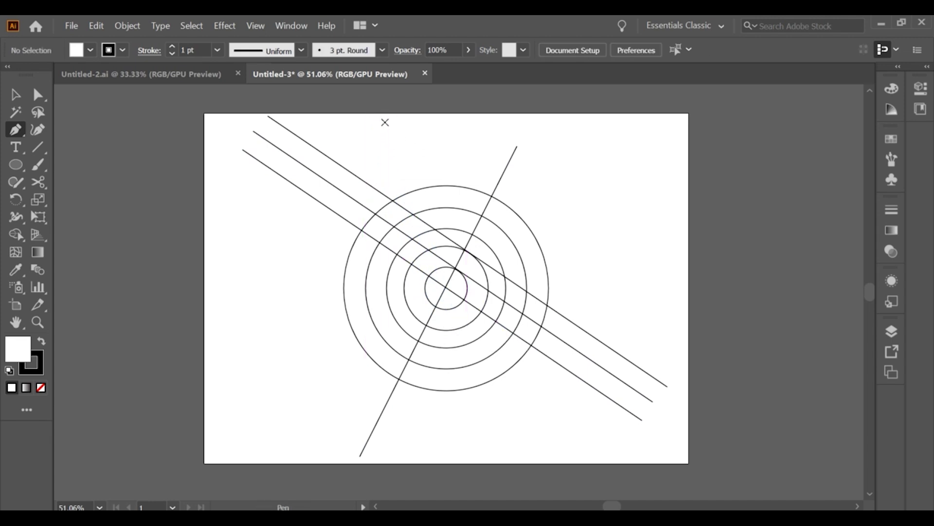
{"action": "left_click", "coordinate": [391, 119]}
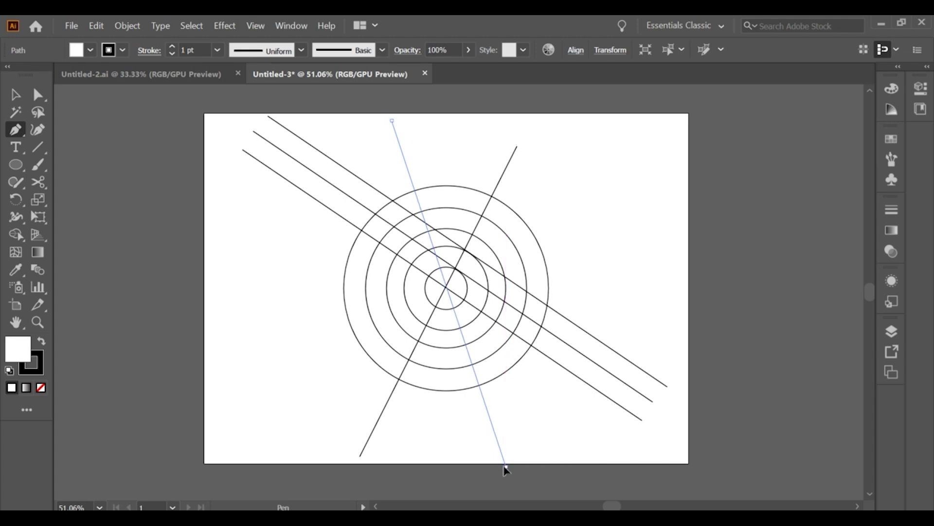
{"action": "left_click", "coordinate": [506, 466]}
{"action": "key", "text": "ctrl+equal"}
{"action": "key", "text": "Escape"}
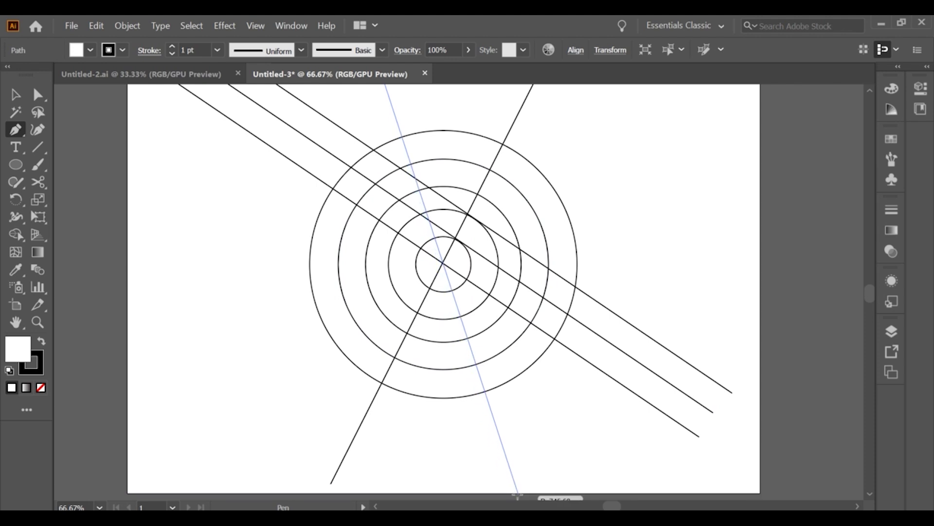
{"action": "left_click", "coordinate": [517, 494]}
{"action": "left_click", "coordinate": [15, 94]}
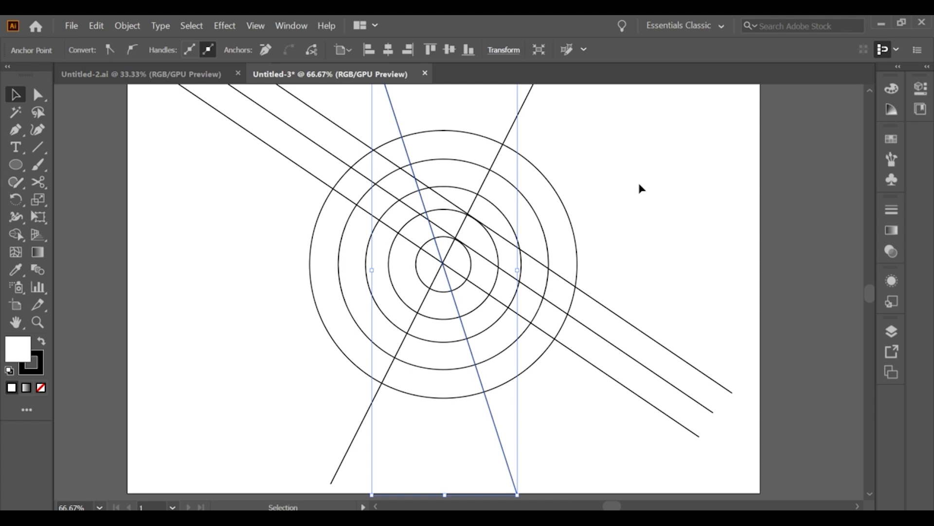
{"action": "scroll", "coordinate": [638, 184], "scroll_direction": "down", "scroll_amount": 1, "text": "alt"}
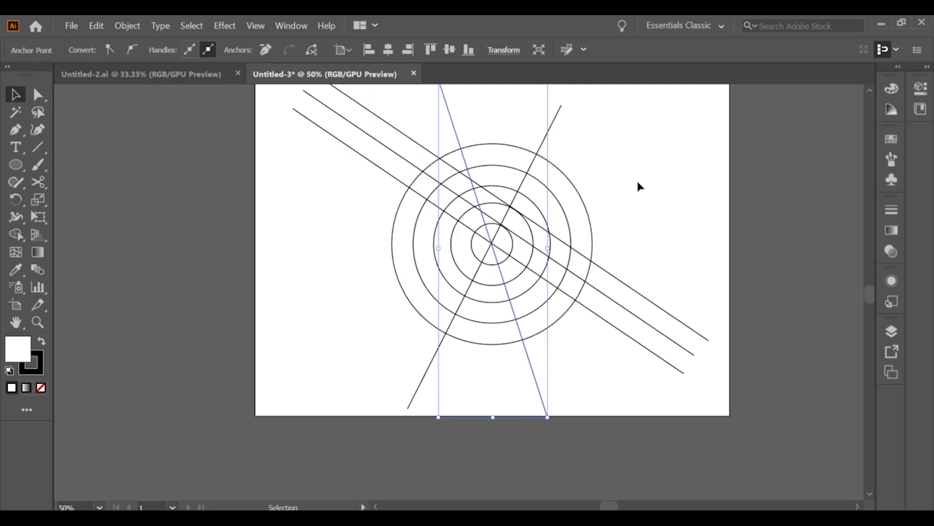
{"action": "left_click", "coordinate": [614, 197]}
Draw a horizontal straight Pen line through the circles' centre, spanning nearly the full artboard width
{"action": "left_click", "coordinate": [15, 130]}
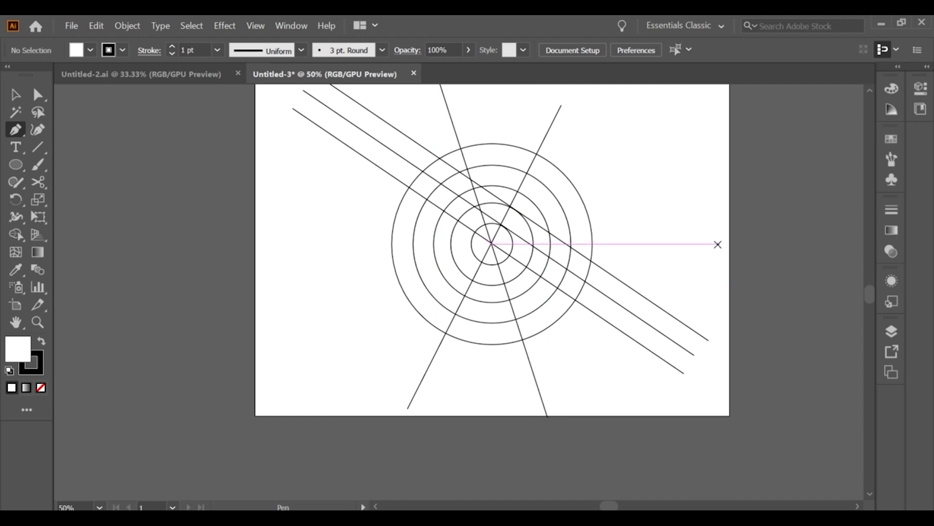
{"action": "left_click", "coordinate": [718, 244]}
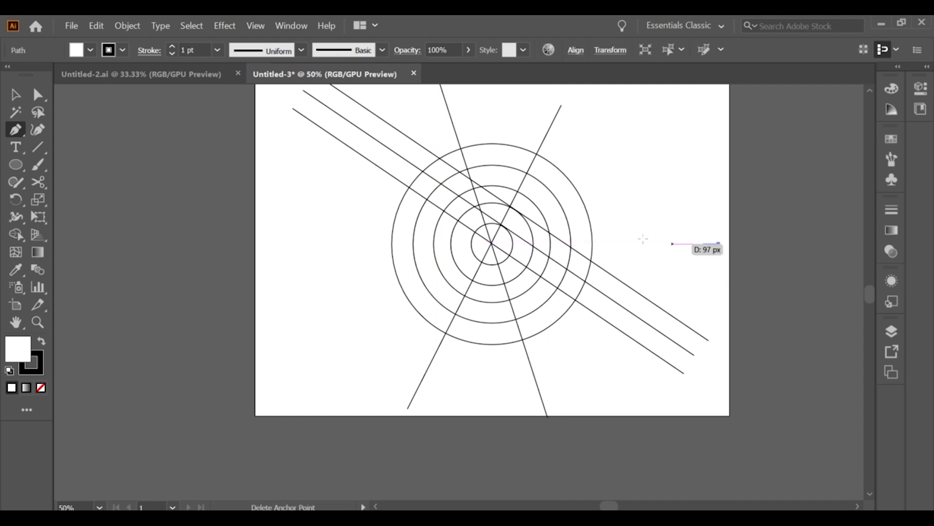
{"action": "left_click", "coordinate": [267, 244]}
{"action": "left_click", "coordinate": [23, 101]}
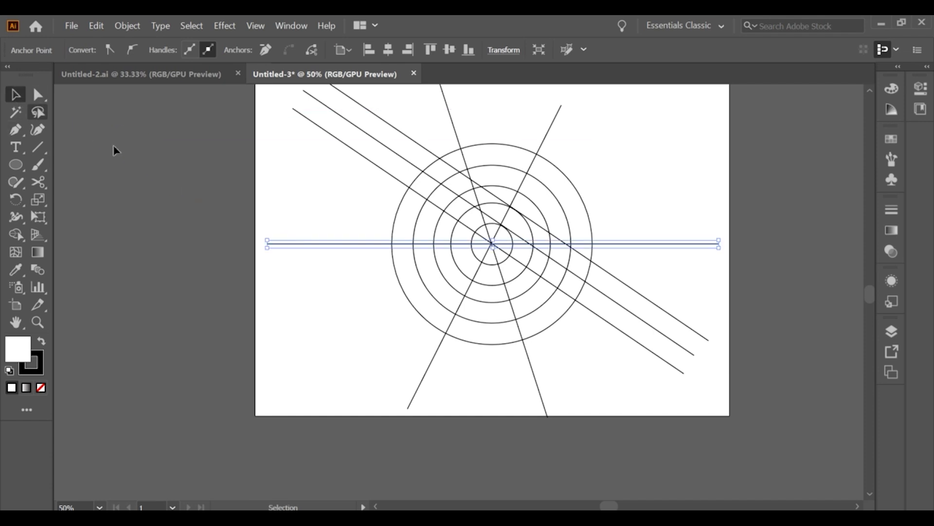
{"action": "left_click", "coordinate": [223, 188]}
Examine how the straight lines intersect at the circles' common centre
{"action": "scroll", "coordinate": [492, 263], "scroll_direction": "up", "scroll_amount": 1}
{"action": "scroll", "coordinate": [490, 258], "scroll_direction": "up", "scroll_amount": 1}
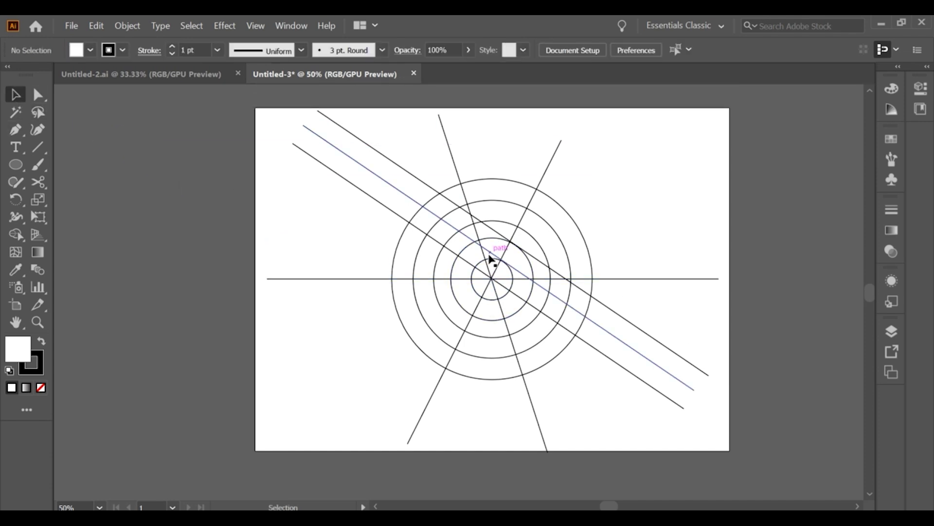
{"action": "scroll", "coordinate": [492, 268], "scroll_direction": "up", "scroll_amount": 3}
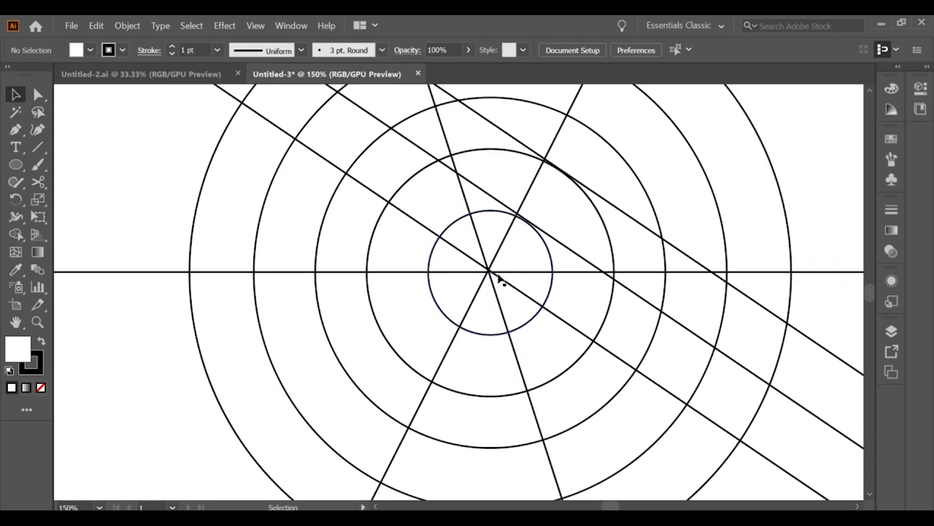
{"action": "left_click_drag", "start_coordinate": [500, 273], "coordinate": [502, 271]}
{"action": "left_click", "coordinate": [156, 209]}
{"action": "scroll", "coordinate": [174, 216], "scroll_direction": "down", "scroll_amount": 2}
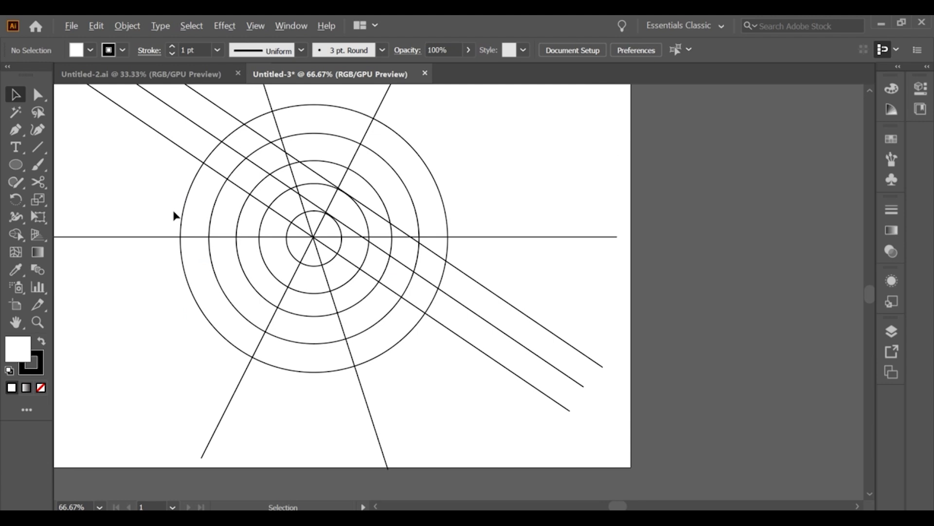
{"action": "scroll", "coordinate": [173, 216], "scroll_direction": "down", "scroll_amount": 1}
{"action": "left_click_drag", "start_coordinate": [235, 217], "coordinate": [461, 280]}
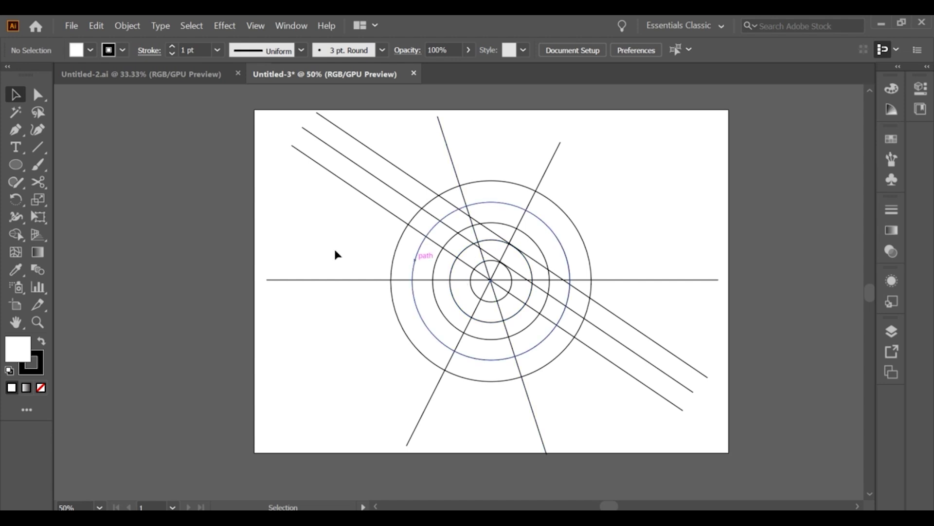
Select all the circles and lines and activate the Shape Builder tool
{"action": "mouse_move", "coordinate": [282, 175]}
{"action": "left_mouse_down"}
{"action": "mouse_move", "coordinate": [713, 451]}
{"action": "mouse_move", "coordinate": [709, 444]}
{"action": "left_mouse_up"}
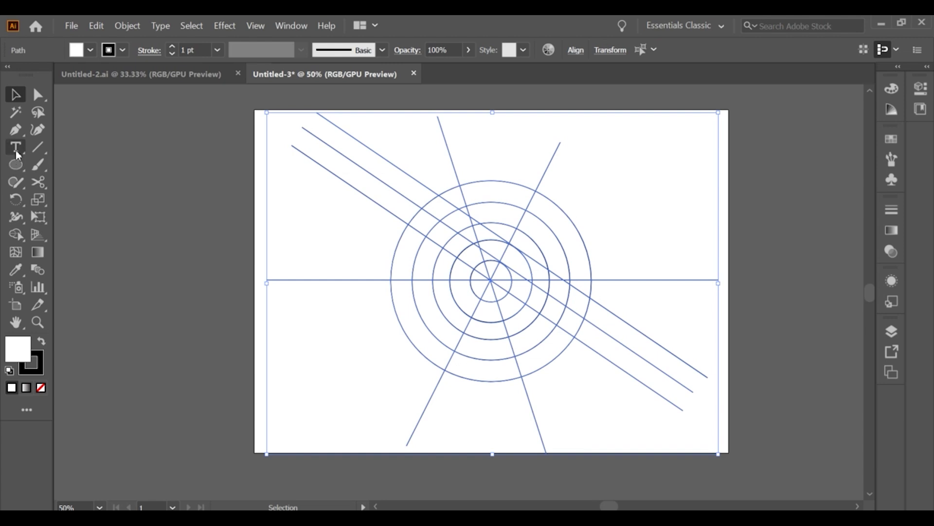
{"action": "left_click", "coordinate": [15, 234]}
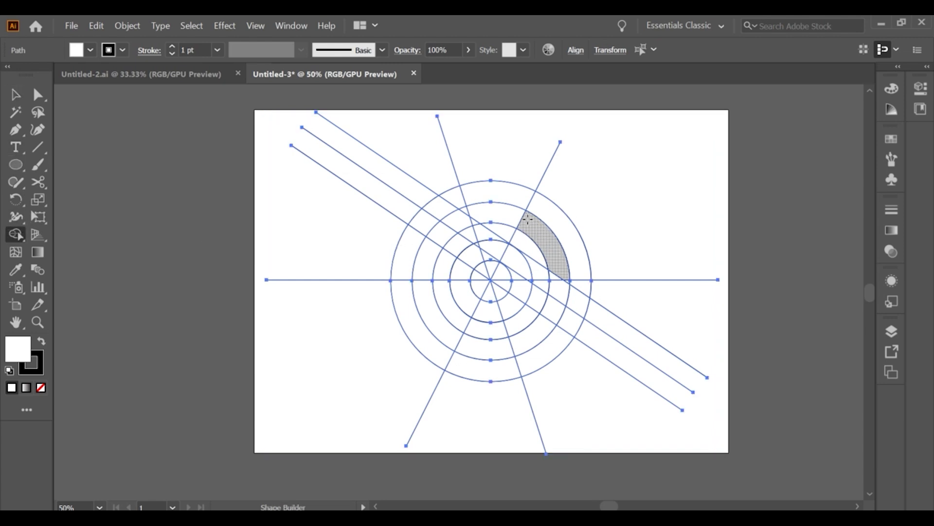
{"action": "mouse_move", "coordinate": [550, 260]}
{"action": "left_mouse_down"}
{"action": "mouse_move", "coordinate": [555, 285]}
{"action": "mouse_move", "coordinate": [542, 321]}
{"action": "mouse_move", "coordinate": [489, 361]}
{"action": "left_mouse_up"}
{"action": "mouse_move", "coordinate": [549, 257]}
{"action": "left_mouse_down"}
{"action": "mouse_move", "coordinate": [555, 289]}
{"action": "mouse_move", "coordinate": [534, 331]}
{"action": "mouse_move", "coordinate": [494, 352]}
{"action": "mouse_move", "coordinate": [416, 287]}
{"action": "mouse_move", "coordinate": [446, 324]}
{"action": "left_mouse_up"}
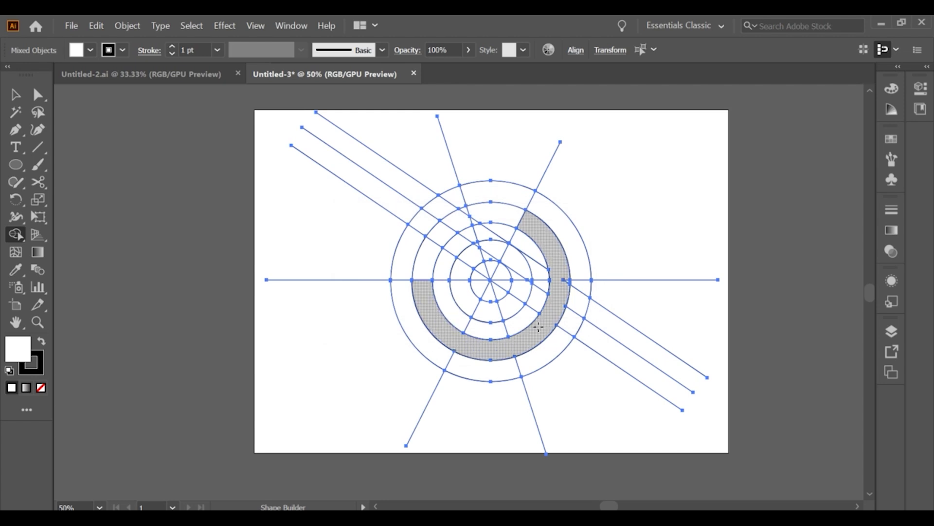
{"action": "left_click", "coordinate": [557, 305]}
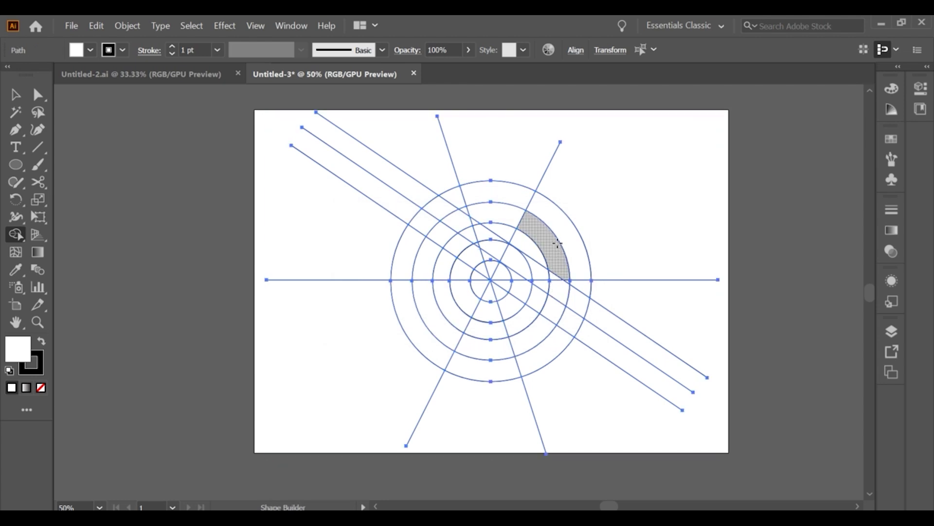
{"action": "key", "text": "ctrl+a"}
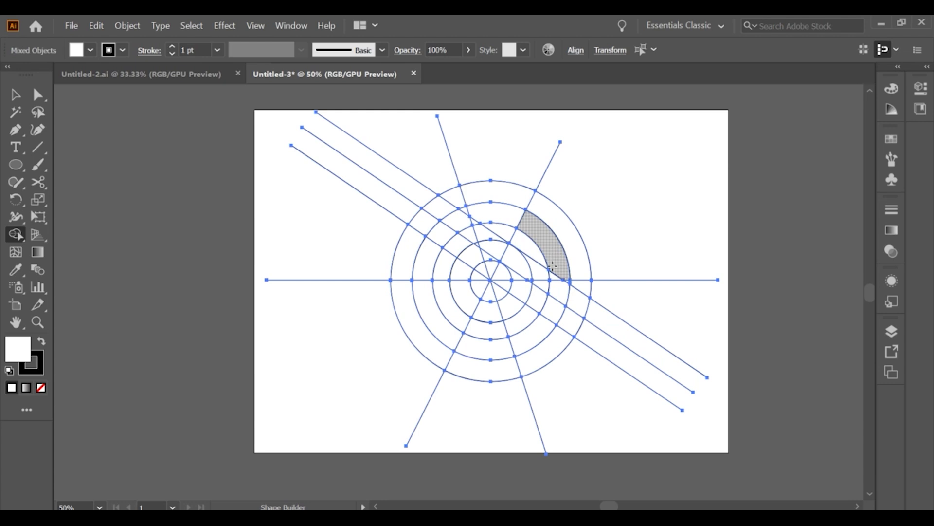
Set the fill to black and merge the third-to-fourth-circle ring segments from the upper-right steep line clockwise to the left horizontal line with Shape Builder
{"action": "left_click", "coordinate": [41, 343]}
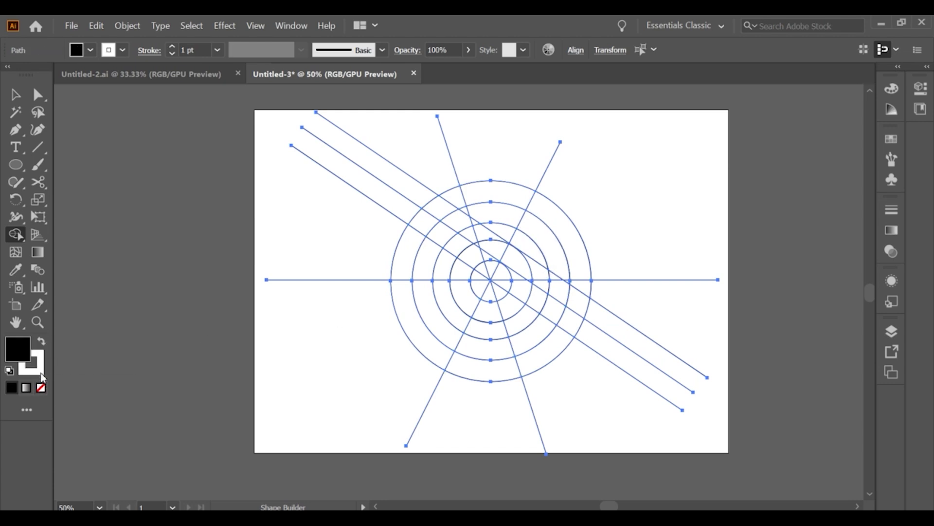
{"action": "left_click", "coordinate": [43, 377]}
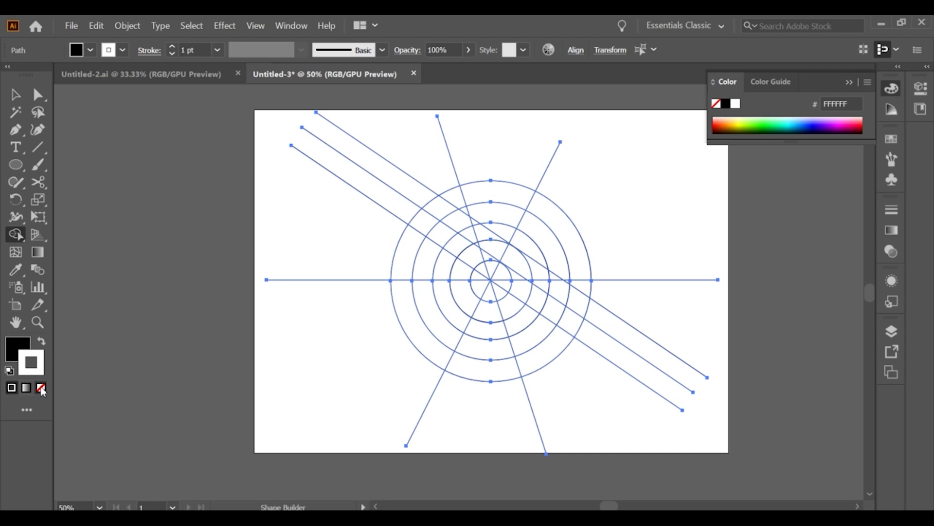
{"action": "left_click", "coordinate": [22, 347]}
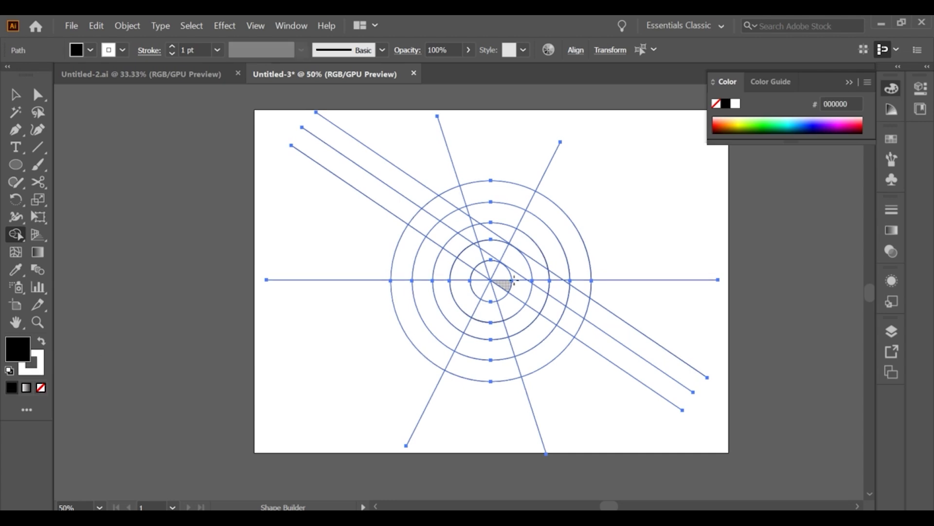
{"action": "left_click", "coordinate": [549, 244]}
{"action": "mouse_move", "coordinate": [559, 272]}
{"action": "left_mouse_down"}
{"action": "mouse_move", "coordinate": [551, 312]}
{"action": "mouse_move", "coordinate": [508, 350]}
{"action": "mouse_move", "coordinate": [474, 352]}
{"action": "mouse_move", "coordinate": [446, 321]}
{"action": "left_mouse_up"}
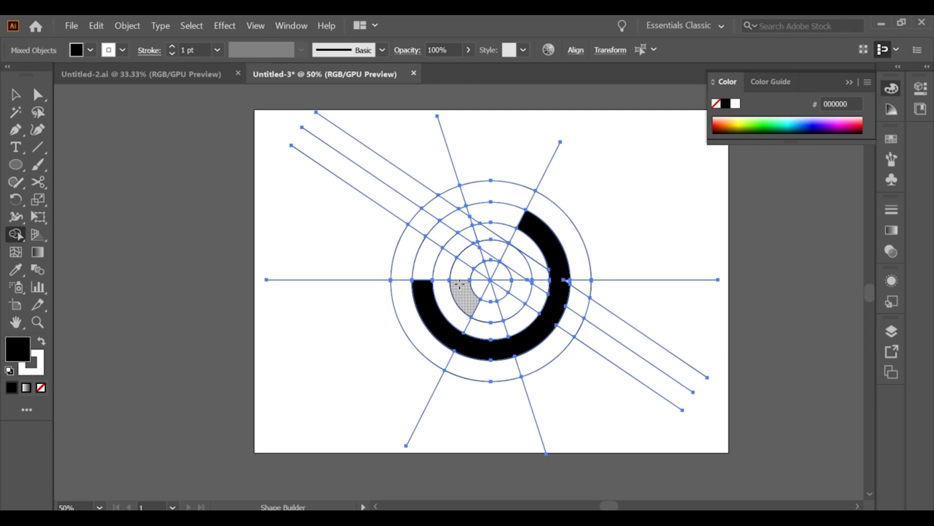
Merge the ring between the two smallest circles, from the left horizontal line under the centre, with the upper diagonal band reaching the fourth circle
{"action": "mouse_move", "coordinate": [460, 286]}
{"action": "left_mouse_down"}
{"action": "mouse_move", "coordinate": [504, 309]}
{"action": "mouse_move", "coordinate": [521, 288]}
{"action": "mouse_move", "coordinate": [517, 251]}
{"action": "left_mouse_up"}
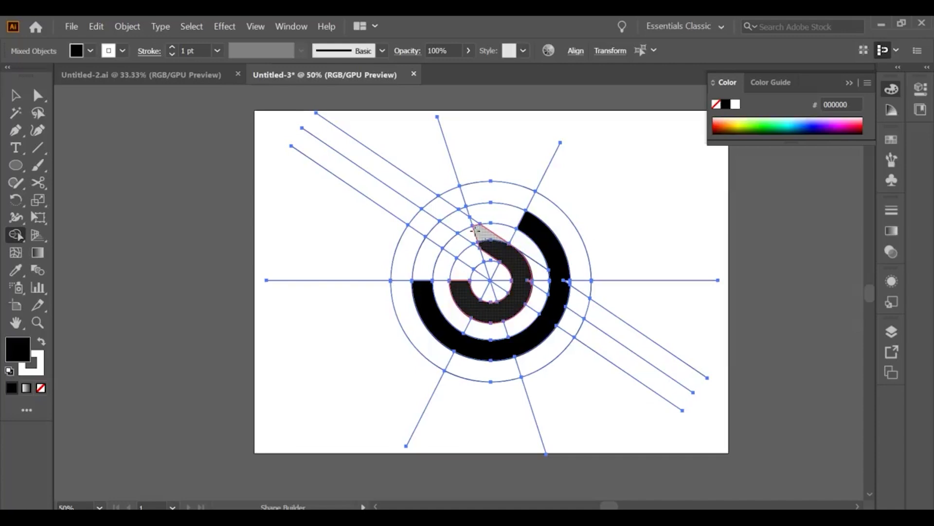
{"action": "left_click_drag", "start_coordinate": [475, 229], "coordinate": [464, 222]}
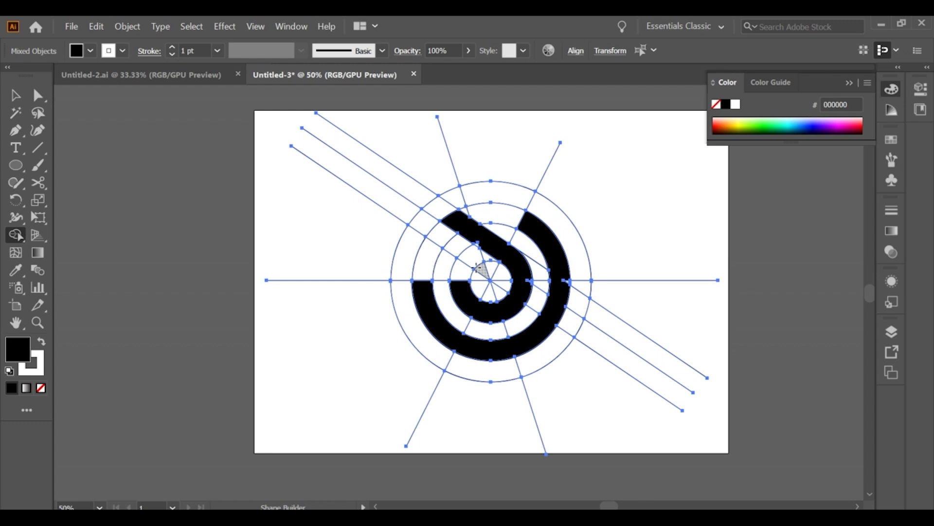
{"action": "left_click", "coordinate": [15, 95]}
{"action": "key", "text": "ctrl+a"}
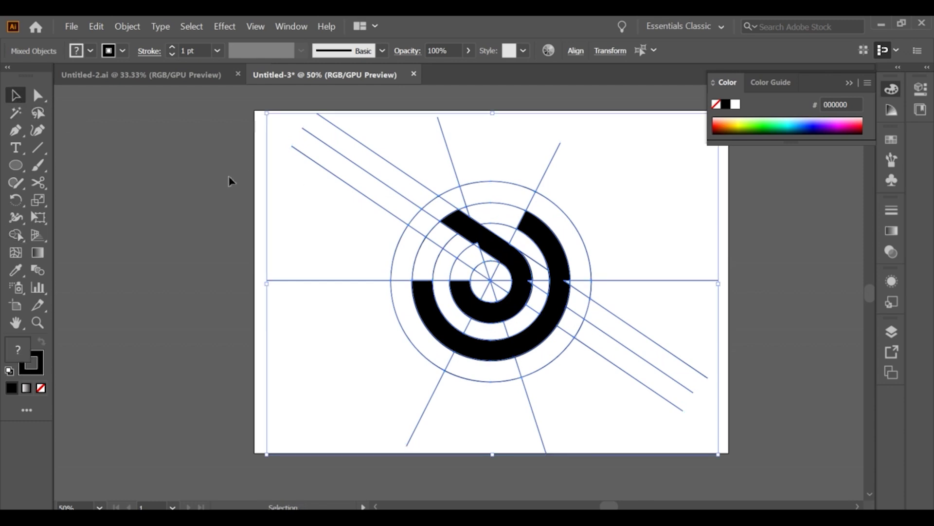
{"action": "left_click", "coordinate": [338, 203]}
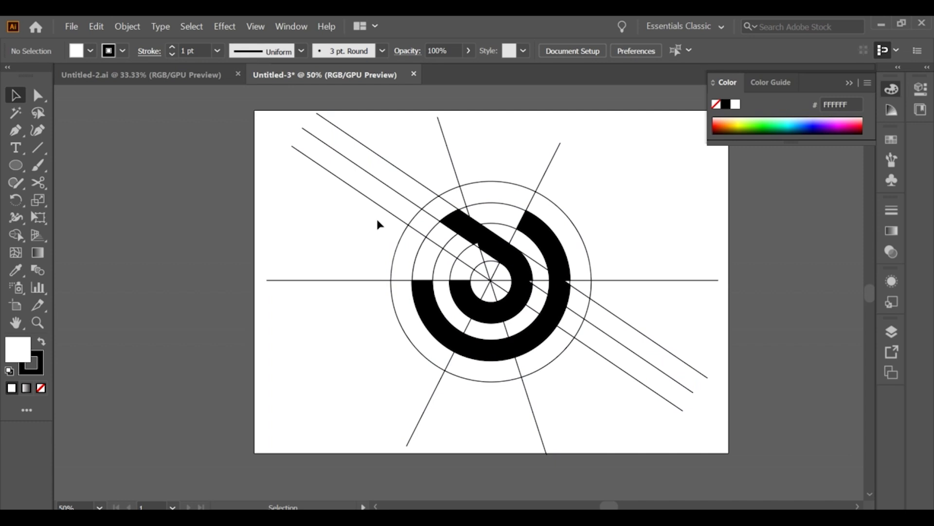
Merge the small leftover notches into the black outer arc and inner hook with Shape Builder, and clear the selection
{"action": "left_click", "coordinate": [496, 242]}
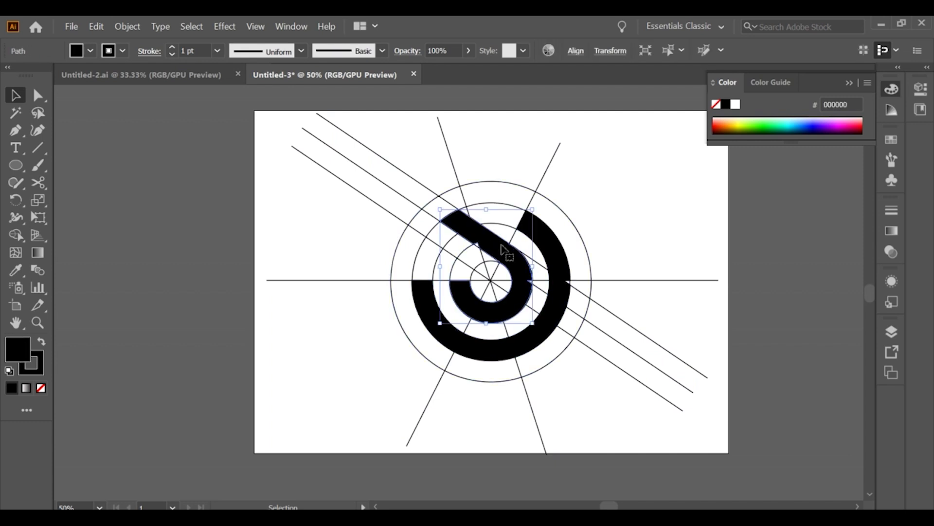
{"action": "scroll", "coordinate": [525, 293], "scroll_direction": "up", "scroll_amount": 1}
{"action": "left_click_drag", "start_coordinate": [266, 195], "coordinate": [603, 382]}
{"action": "left_click", "coordinate": [16, 234]}
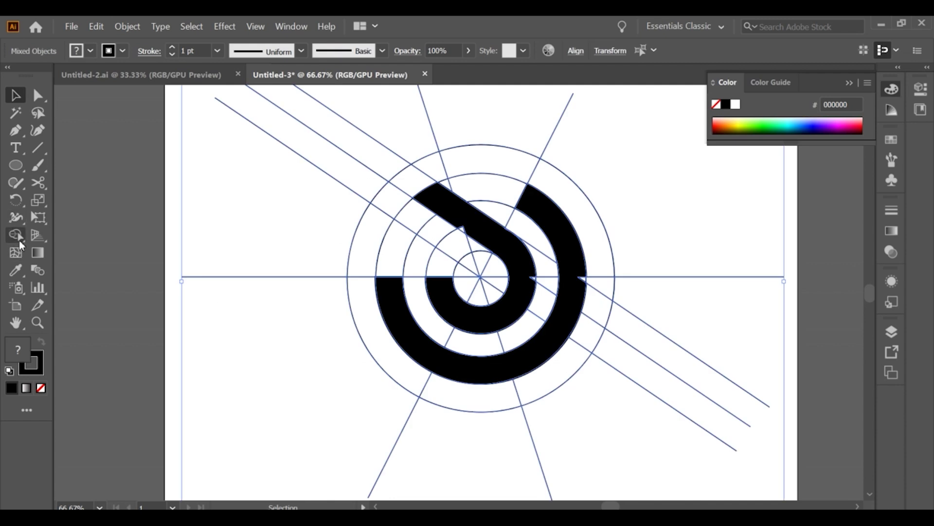
{"action": "left_click", "coordinate": [579, 278]}
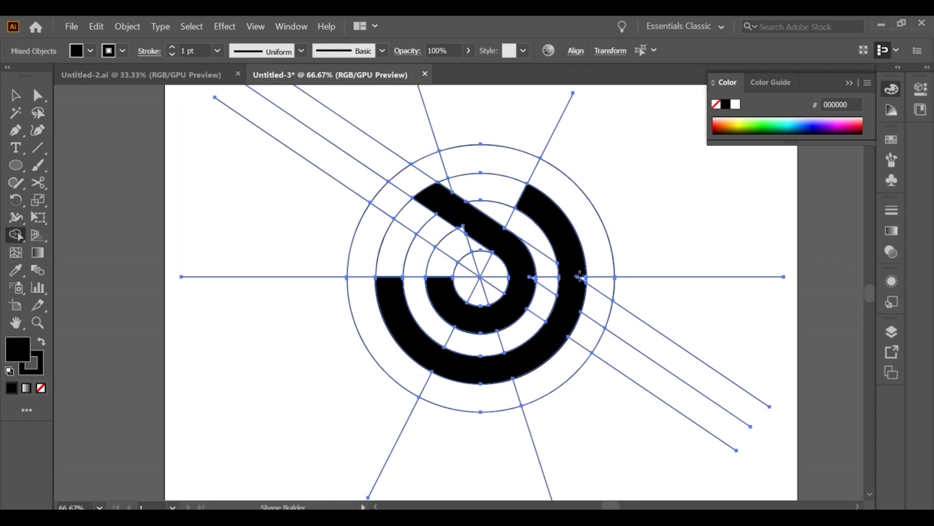
{"action": "left_click", "coordinate": [514, 277]}
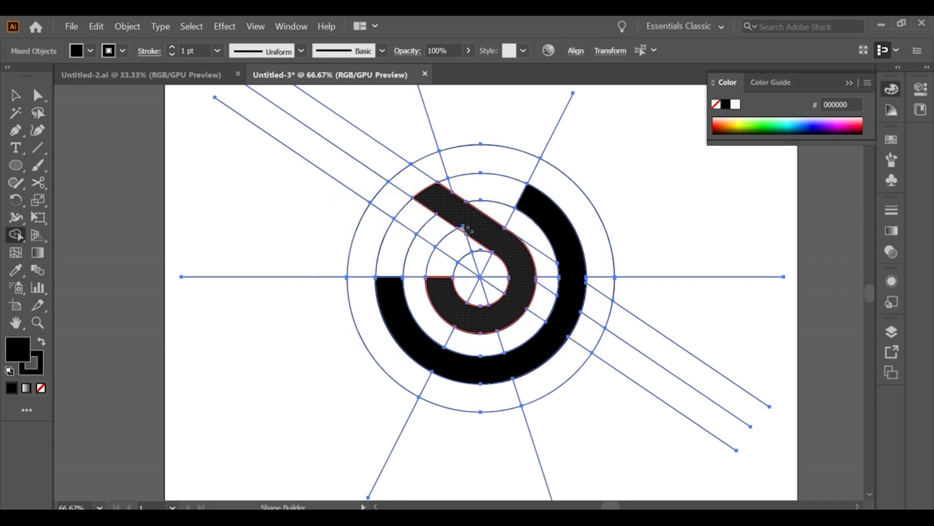
{"action": "left_click", "coordinate": [14, 97]}
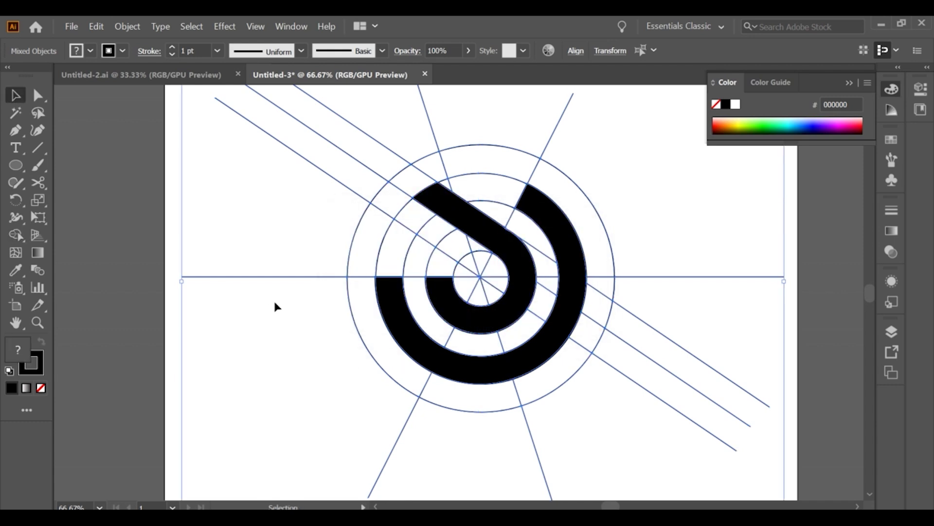
{"action": "left_click", "coordinate": [274, 298]}
Cut both black shapes to the clipboard and delete the remaining construction circles and lines from the artboard
{"action": "left_click", "coordinate": [443, 356]}
{"action": "left_click", "coordinate": [478, 312], "text": "shift"}
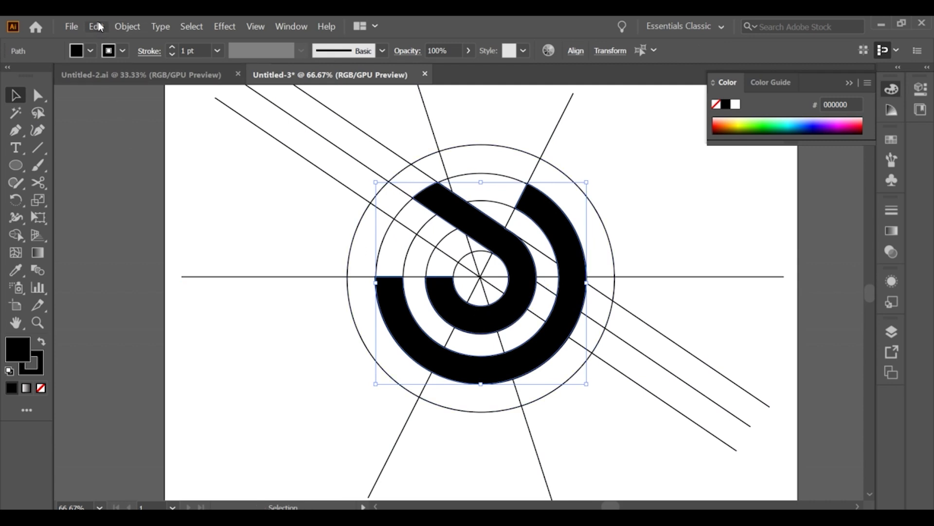
{"action": "left_click", "coordinate": [100, 26]}
{"action": "left_click", "coordinate": [120, 79]}
{"action": "left_click_drag", "start_coordinate": [281, 161], "coordinate": [608, 399]}
{"action": "key", "text": "Delete"}
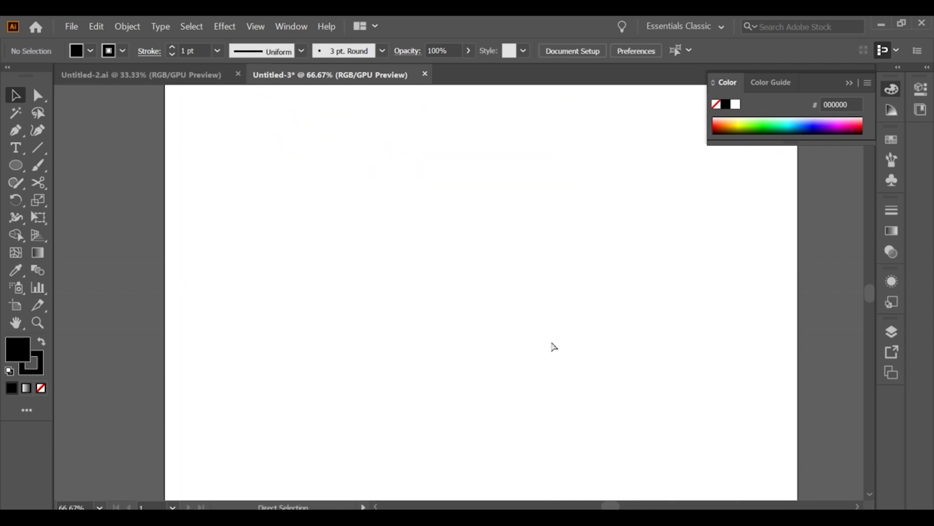
Paste the cut outer arc and inner hook back onto the empty artboard and clear the selection
{"action": "left_click", "coordinate": [93, 26]}
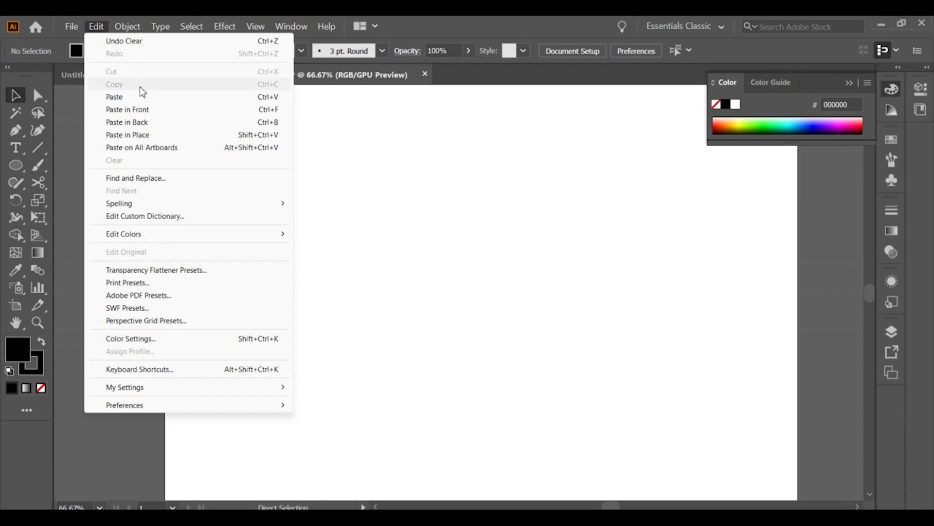
{"action": "left_click", "coordinate": [139, 96]}
{"action": "left_click", "coordinate": [323, 174]}
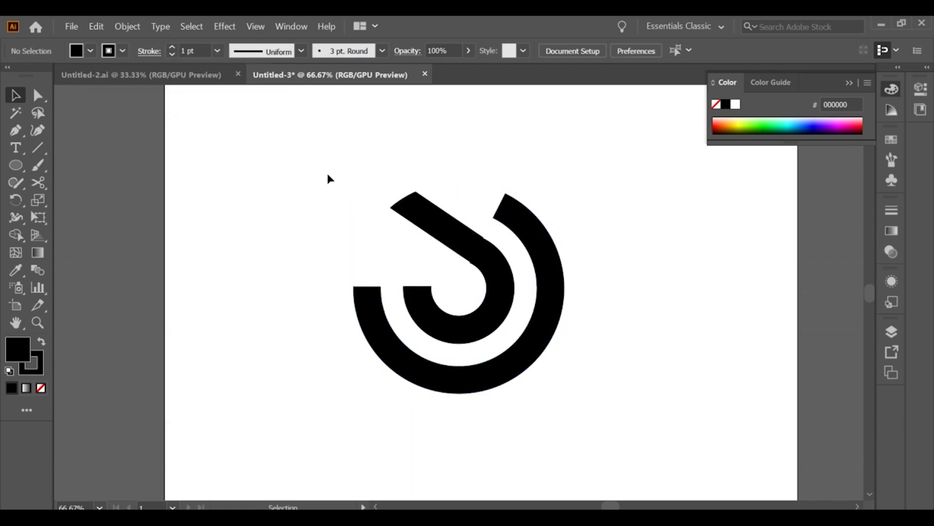
Remove the stroke from both black logo shapes and clear the selection
{"action": "left_click_drag", "start_coordinate": [352, 186], "coordinate": [531, 379]}
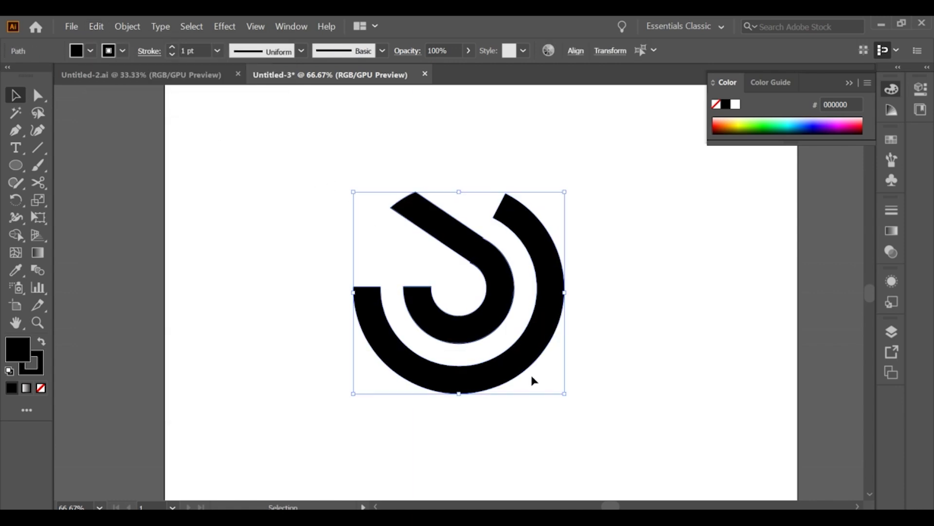
{"action": "left_click", "coordinate": [37, 372]}
{"action": "left_click", "coordinate": [42, 387]}
{"action": "left_click", "coordinate": [278, 348]}
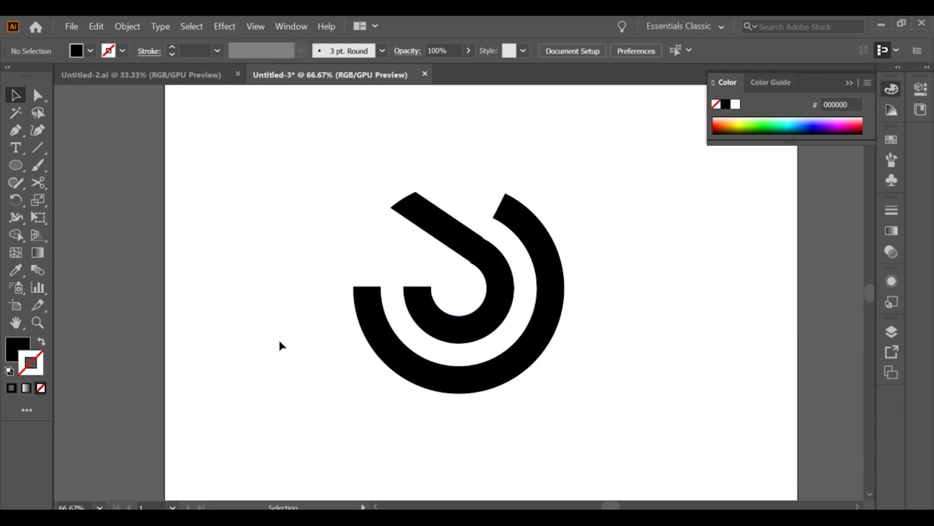
Recolour both logo shapes with an orange D44400 fill and no stroke, and clear the selection
{"action": "scroll", "coordinate": [289, 224], "scroll_direction": "down", "scroll_amount": 1}
{"action": "scroll", "coordinate": [323, 244], "scroll_direction": "down", "scroll_amount": 1}
{"action": "scroll", "coordinate": [323, 244], "scroll_direction": "up", "scroll_amount": 1}
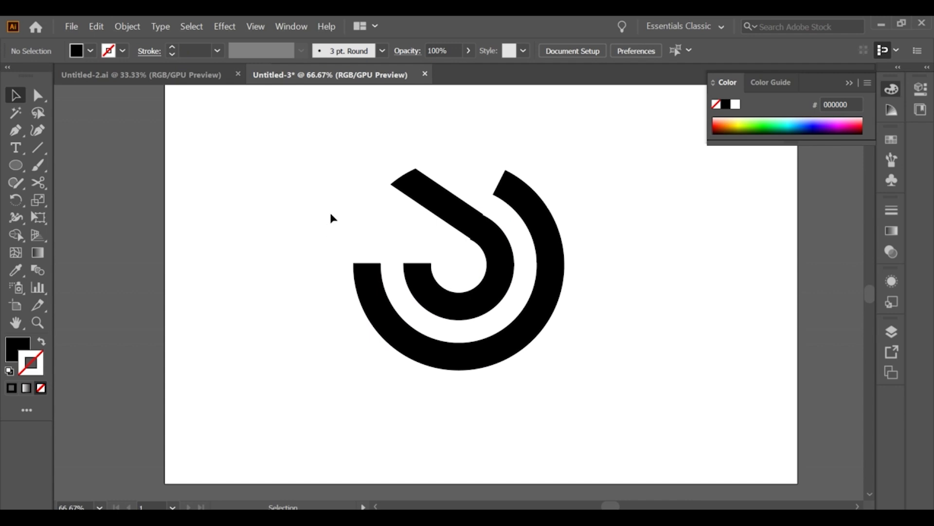
{"action": "left_click_drag", "start_coordinate": [336, 190], "coordinate": [385, 259]}
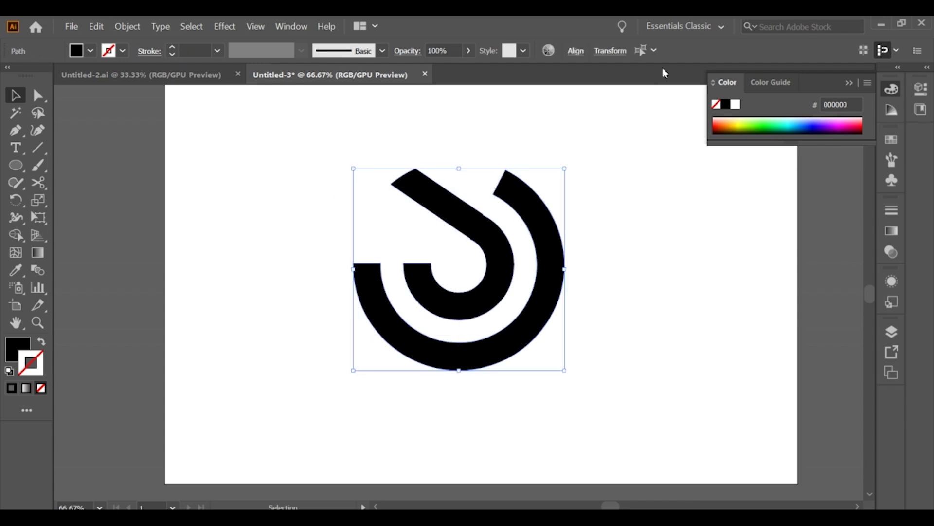
{"action": "left_click", "coordinate": [724, 122]}
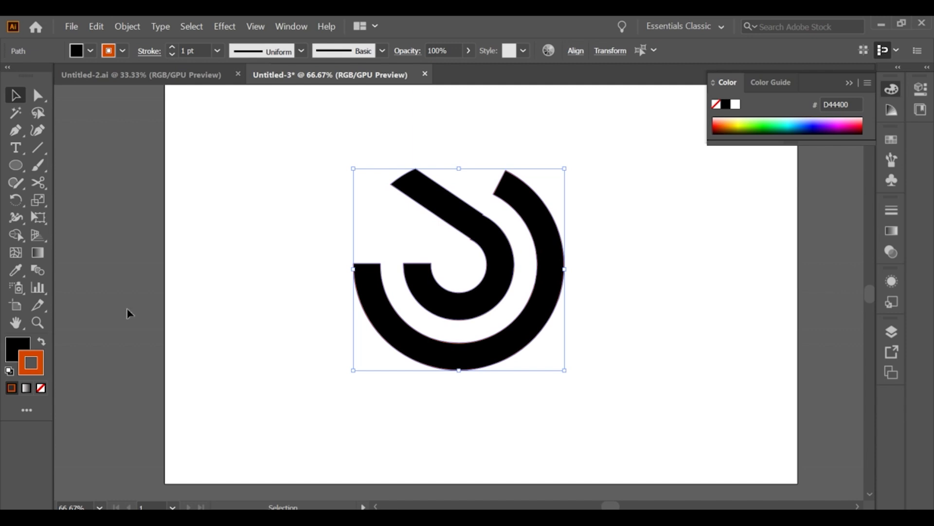
{"action": "left_click", "coordinate": [42, 342]}
{"action": "left_click", "coordinate": [41, 388]}
{"action": "left_click", "coordinate": [17, 349]}
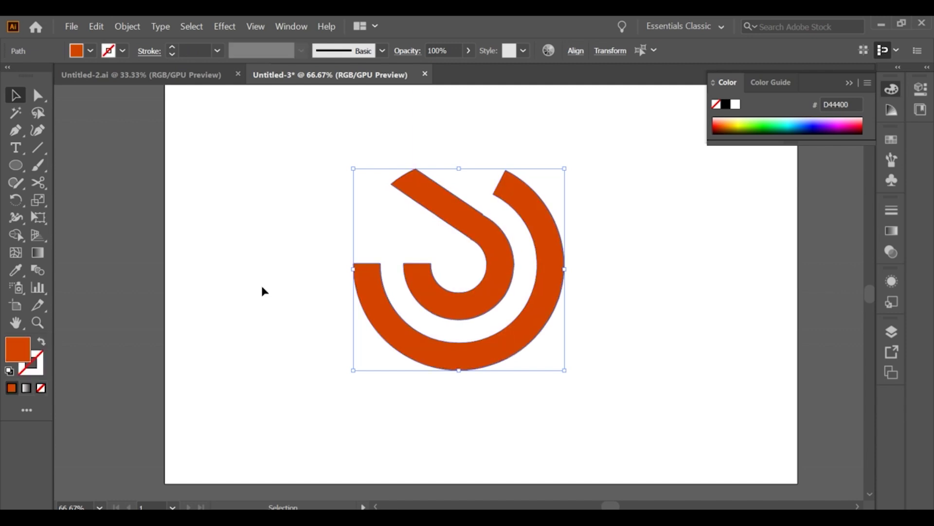
{"action": "left_click", "coordinate": [262, 286]}
Enlarge the whole orange logo mark to about three-fifths of the artboard's width and clear the selection
{"action": "scroll", "coordinate": [287, 273], "scroll_direction": "down", "scroll_amount": 1}
{"action": "scroll", "coordinate": [288, 281], "scroll_direction": "up", "scroll_amount": 1}
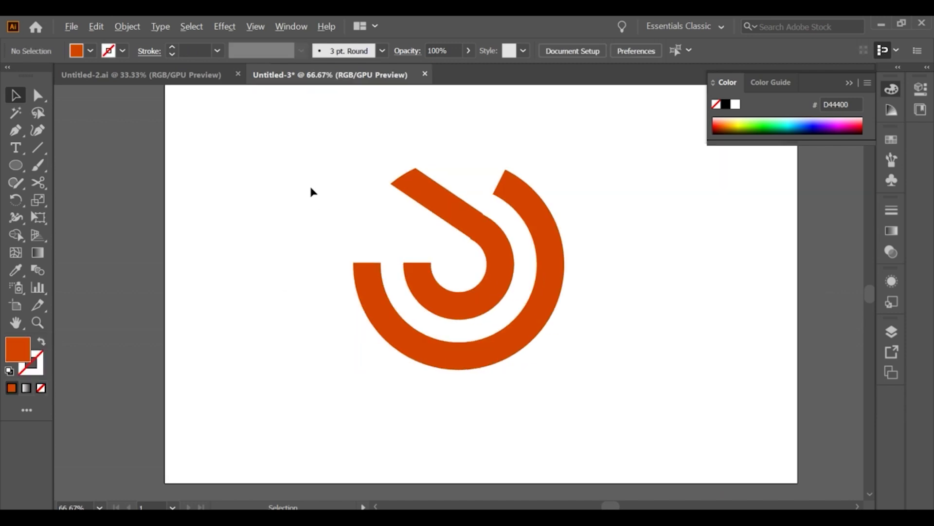
{"action": "scroll", "coordinate": [310, 187], "scroll_direction": "down", "scroll_amount": 1}
{"action": "left_click_drag", "start_coordinate": [312, 190], "coordinate": [507, 314]}
{"action": "left_click_drag", "start_coordinate": [505, 247], "coordinate": [570, 265]}
{"action": "left_click", "coordinate": [593, 262]}
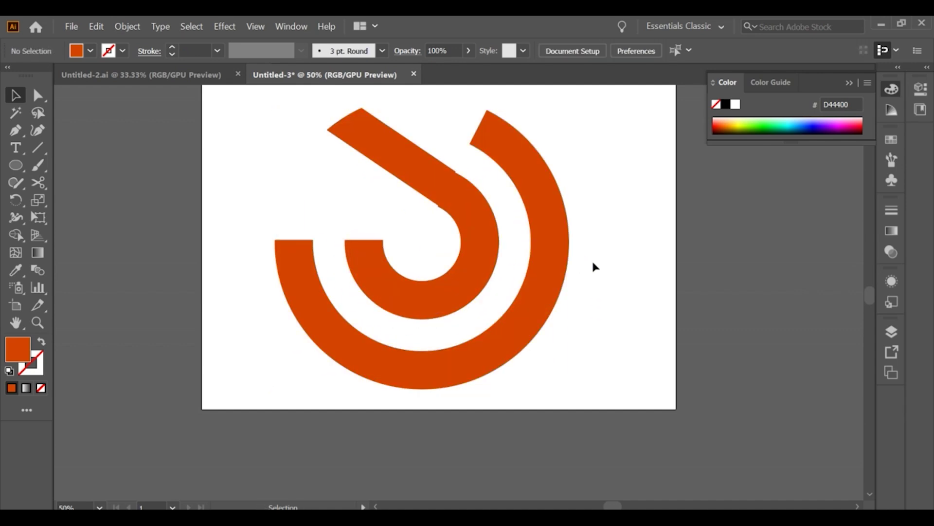
{"action": "scroll", "coordinate": [586, 264], "scroll_direction": "down", "scroll_amount": 2}
{"action": "scroll", "coordinate": [479, 254], "scroll_direction": "up", "scroll_amount": 1}
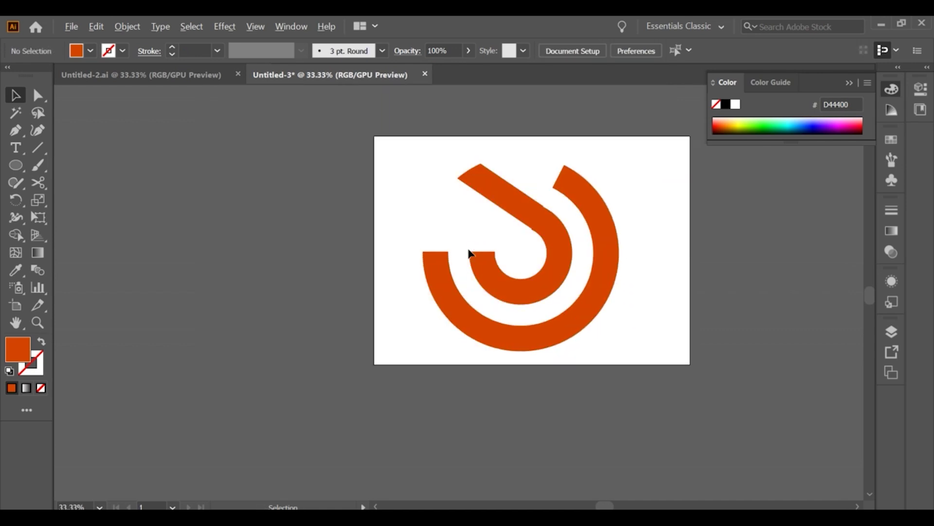